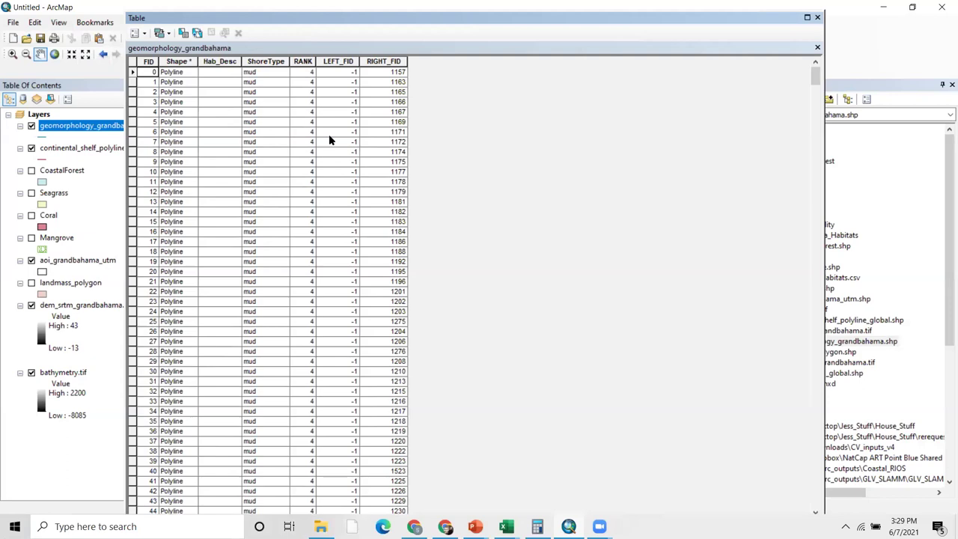
Check the RANK and ShoreType values for FIDs 1081–1082 in the geomorphology table, then close it.
left_click(302, 61)
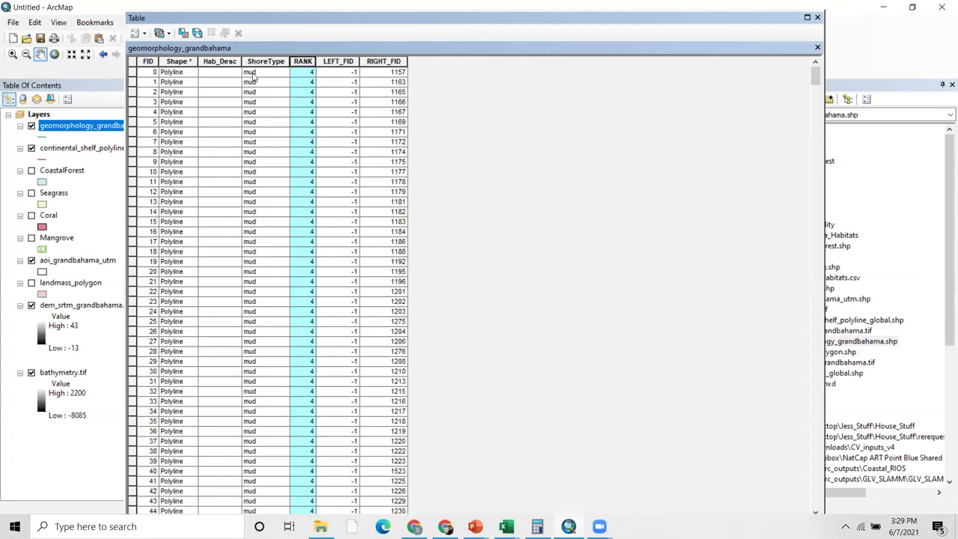
left_click_drag(815, 78, 820, 506)
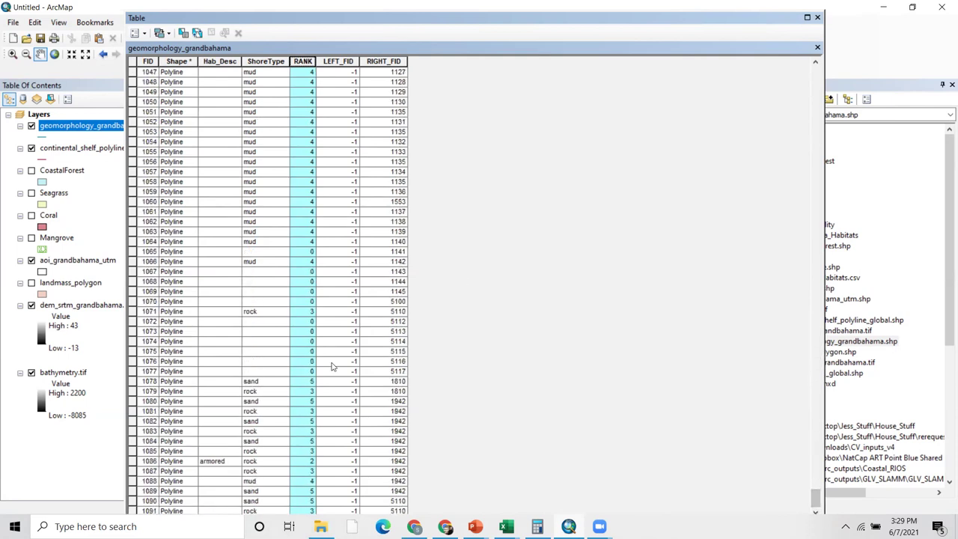
left_click(262, 423)
left_click(303, 423)
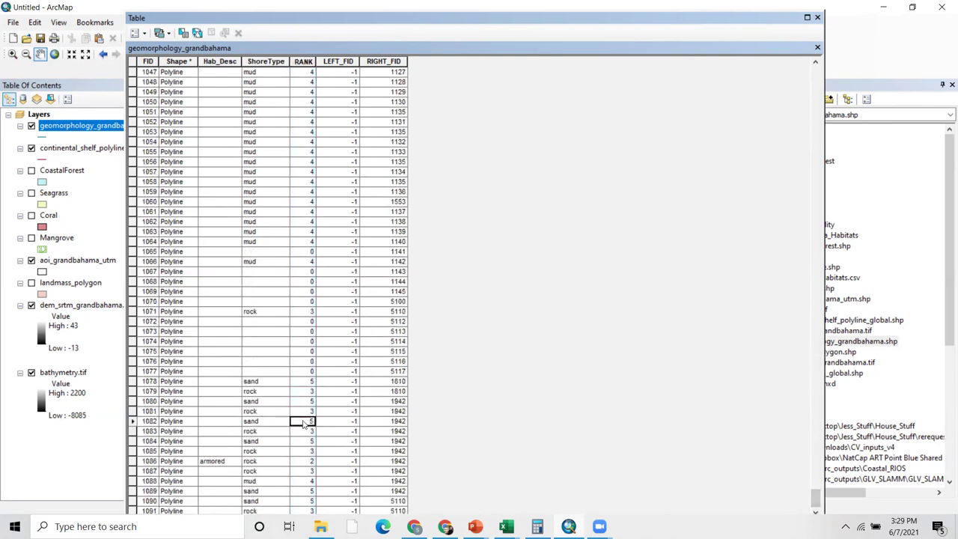
left_click(252, 413)
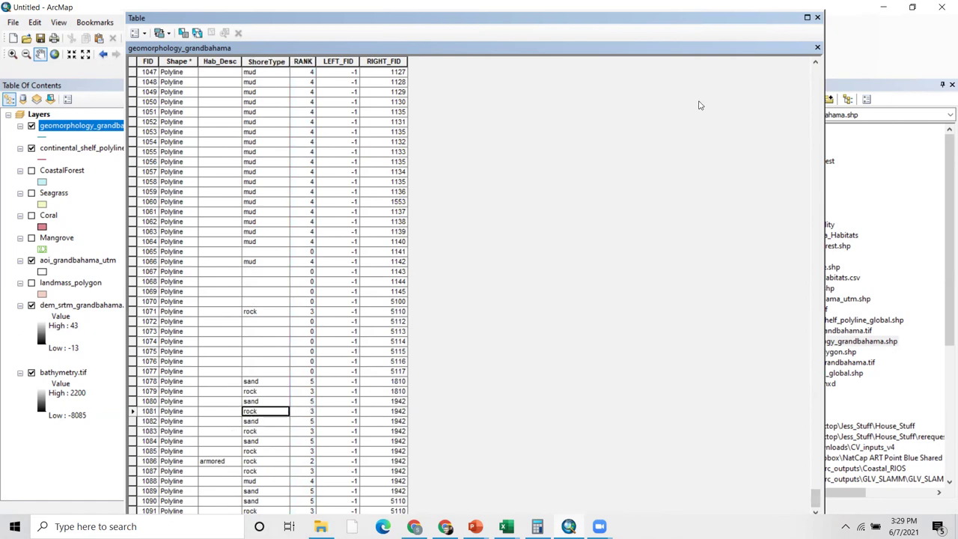
left_click(818, 17)
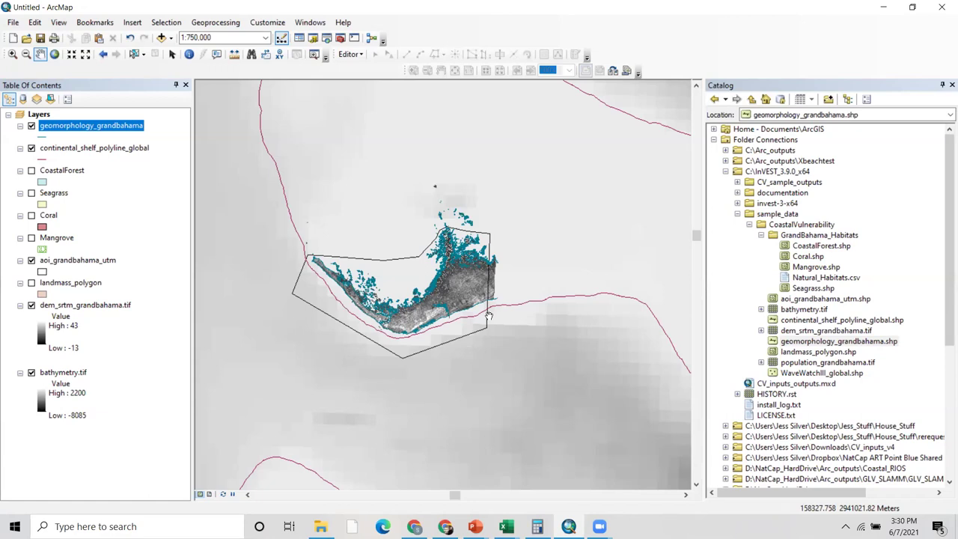
Add the WaveWatchIII_global shapefile from the Catalog to the map.
left_click(837, 374)
left_click_drag(701, 372, 498, 368)
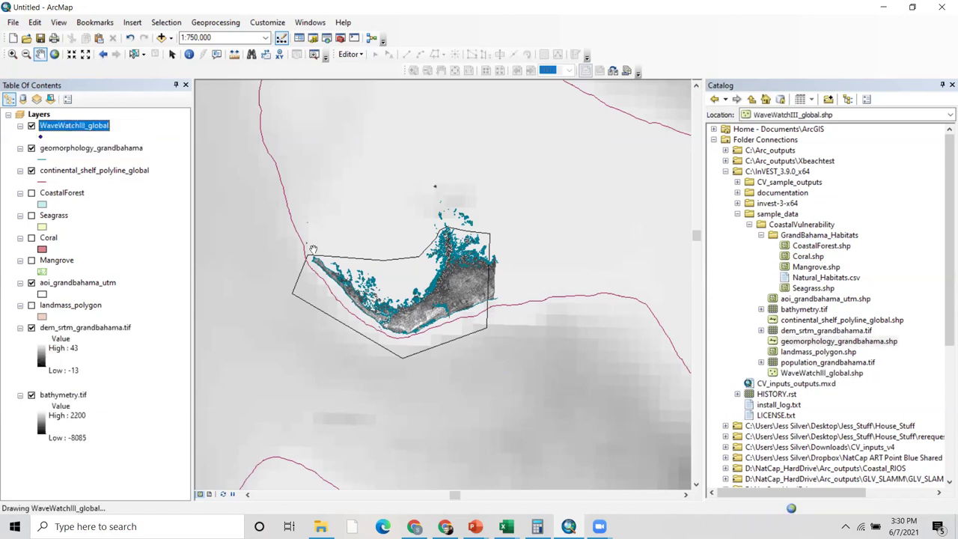
scroll(361, 231, "up", 4)
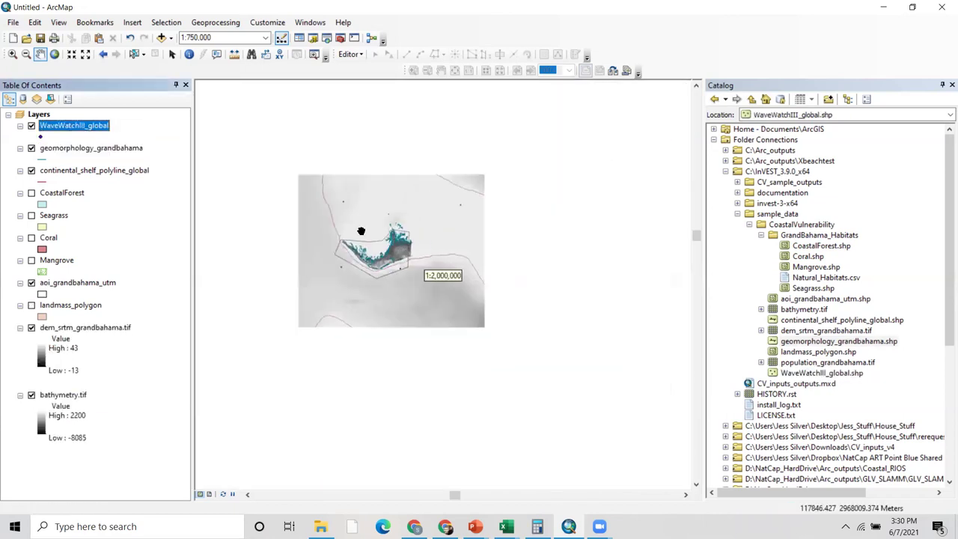
scroll(361, 231, "up", 4)
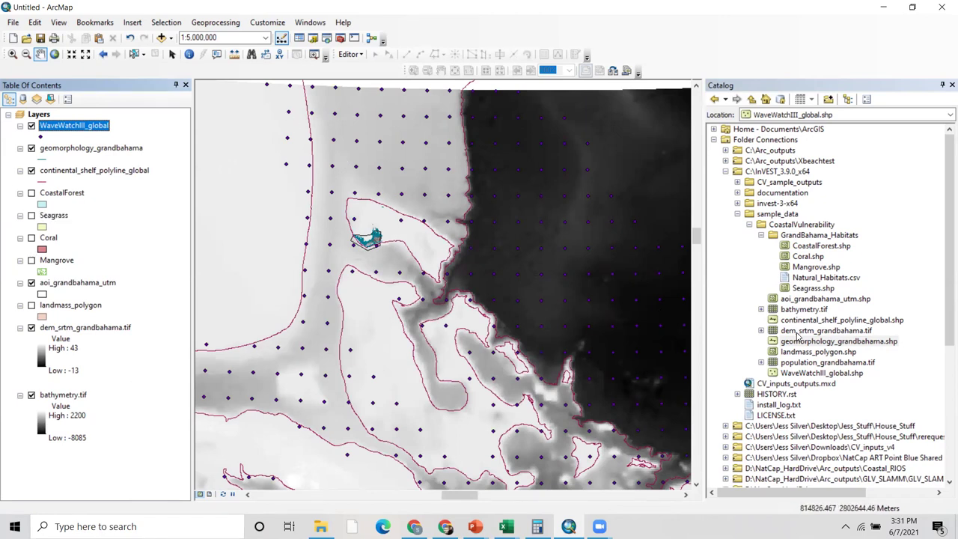
Add population_grandbahama.tif, hide the dem_srtm layer, and recenter the map on Grand Bahama.
left_click_drag(799, 362, 382, 253)
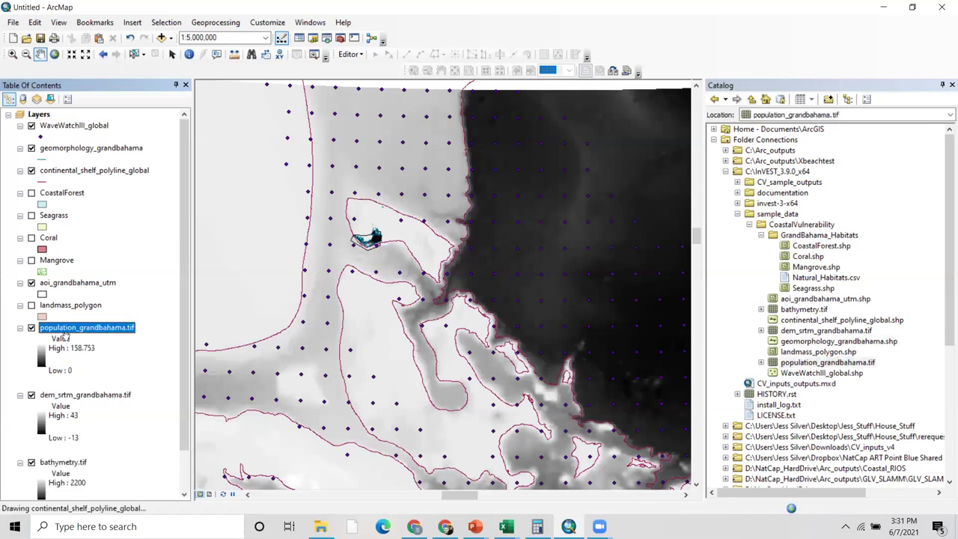
left_click(32, 394)
scroll(346, 269, "up", 2)
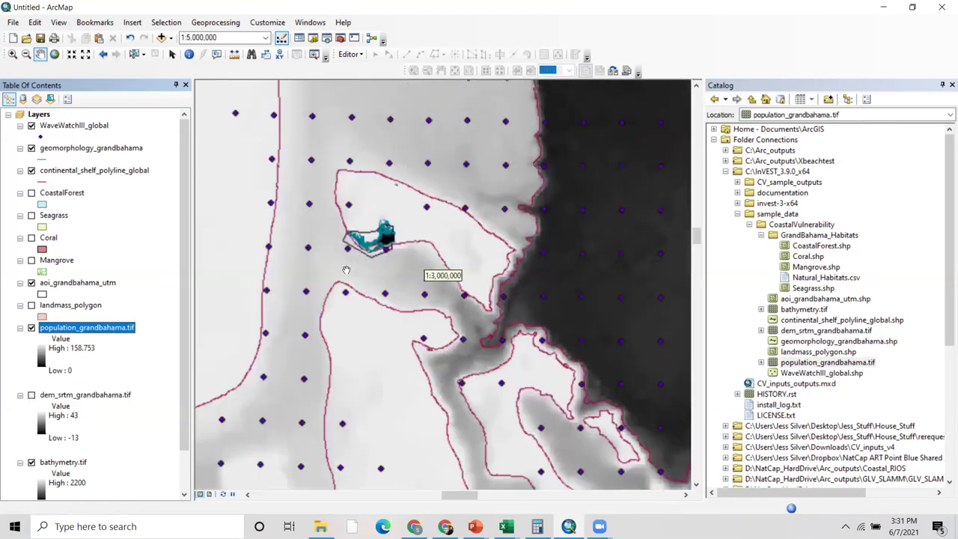
scroll(365, 259, "up", 5)
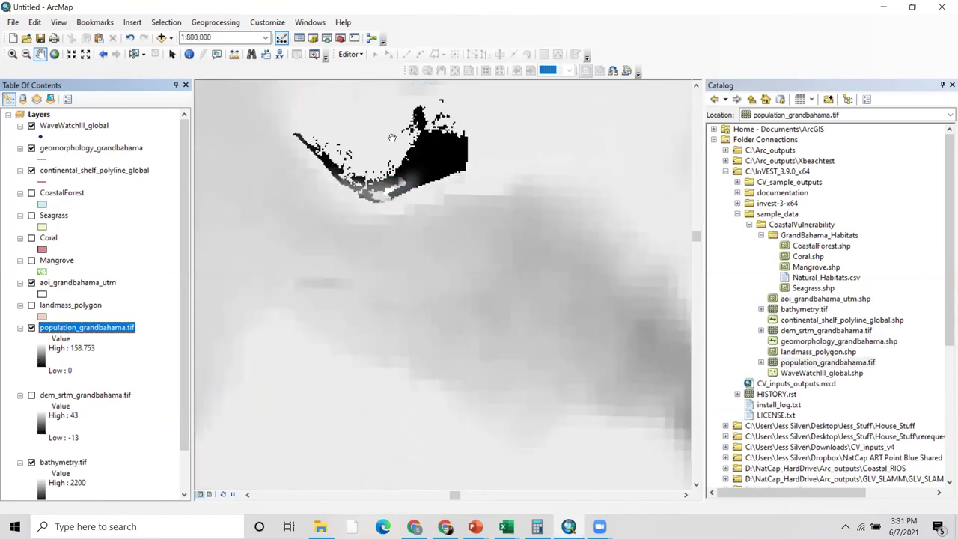
left_click_drag(391, 138, 410, 213)
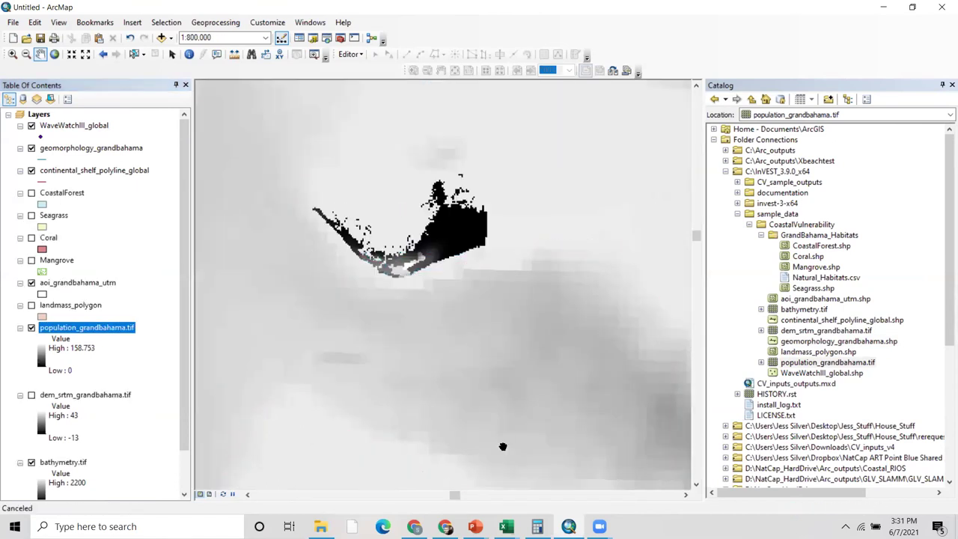
Apply the red-yellow-blue rainbow color ramp to the population raster.
left_click(43, 360)
left_click(87, 414)
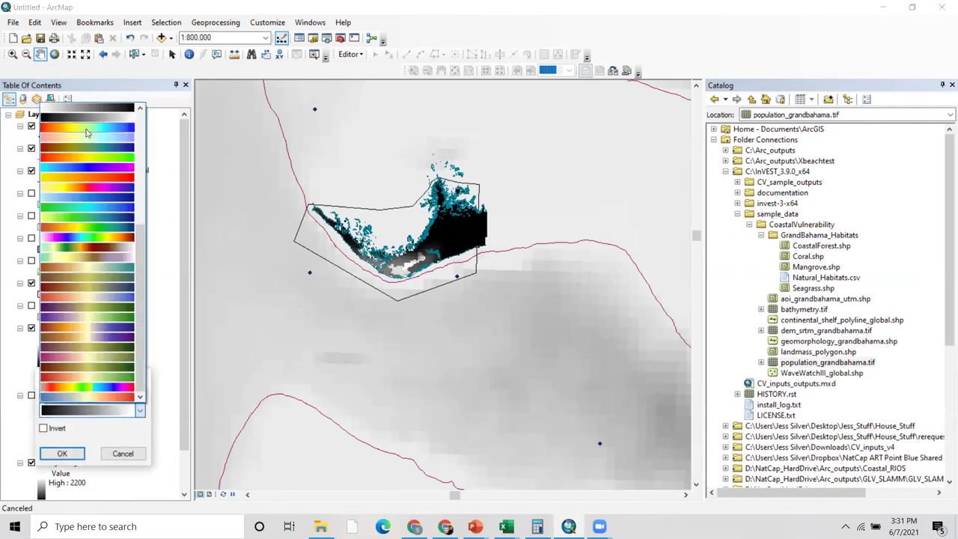
left_click(84, 131)
left_click(62, 454)
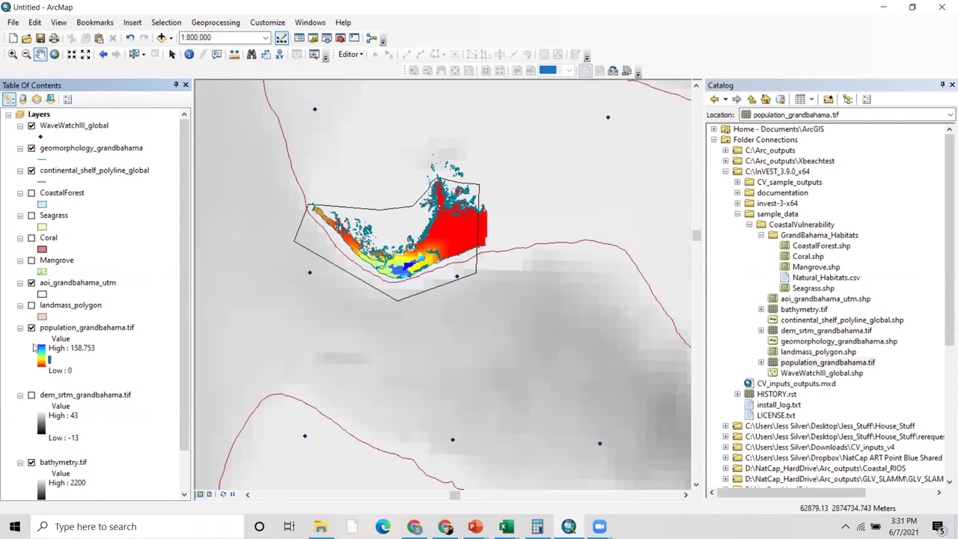
Hide the WaveWatchIII_global, geomorphology and continental shelf layers, and collapse the habitat legends.
left_click(20, 125)
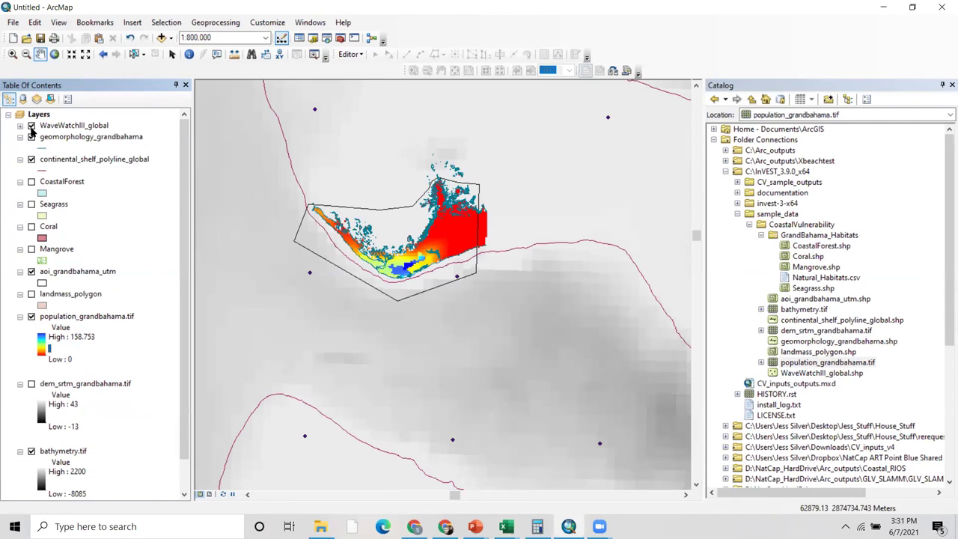
left_click(32, 125)
left_click(32, 137)
left_click(32, 159)
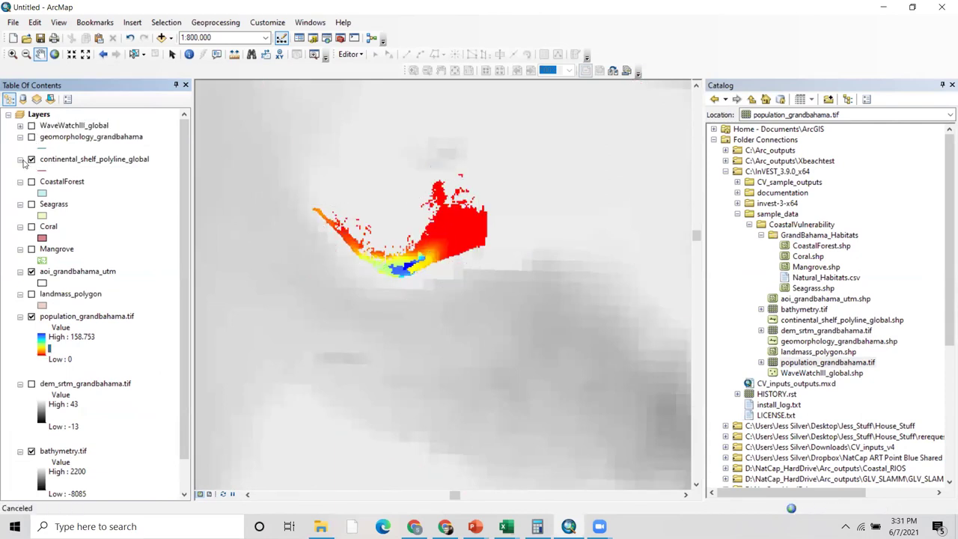
left_click(20, 137)
left_click(20, 148)
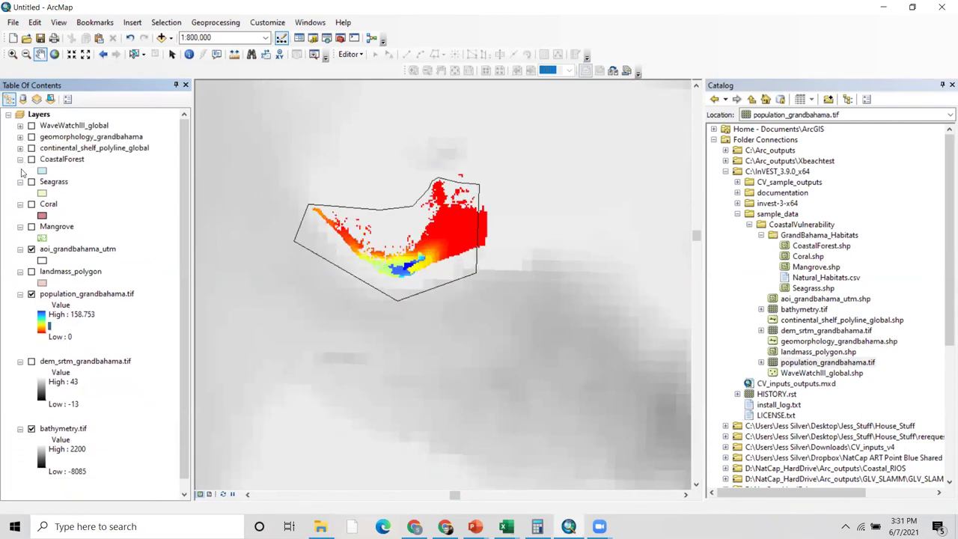
left_click(20, 159)
left_click(20, 171)
left_click(20, 183)
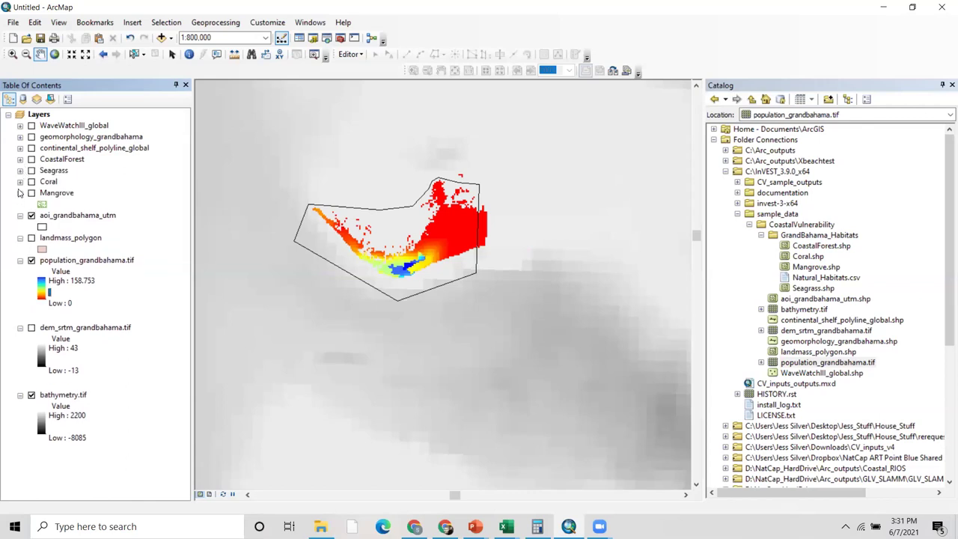
left_click(20, 193)
Show landmass_polygon while hiding the population and bathymetry rasters.
left_click(32, 227)
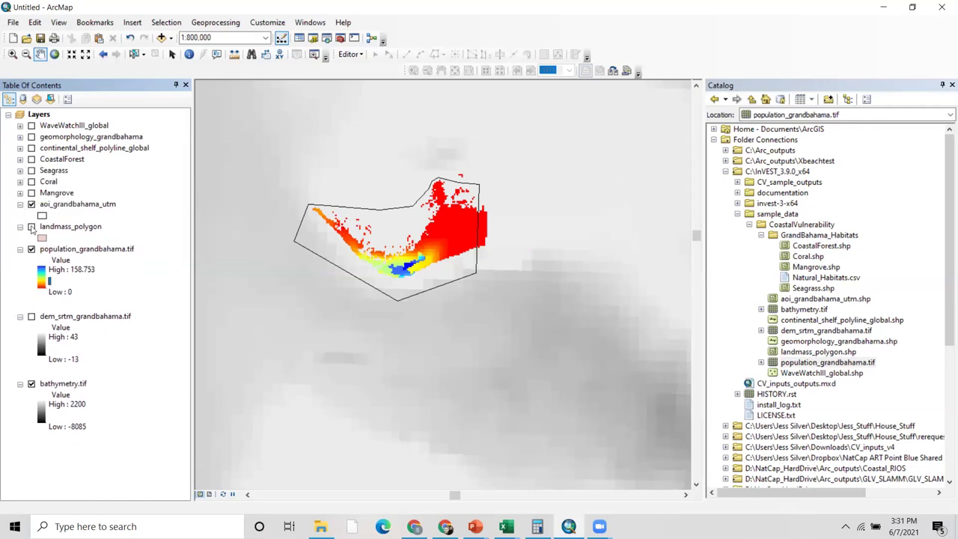
left_click(32, 250)
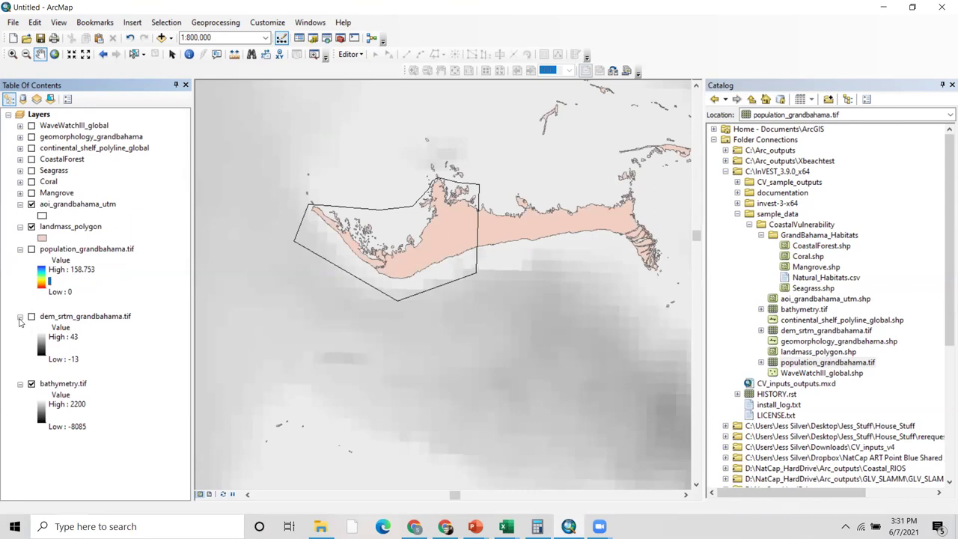
left_click(21, 317)
left_click(31, 327)
left_click(20, 328)
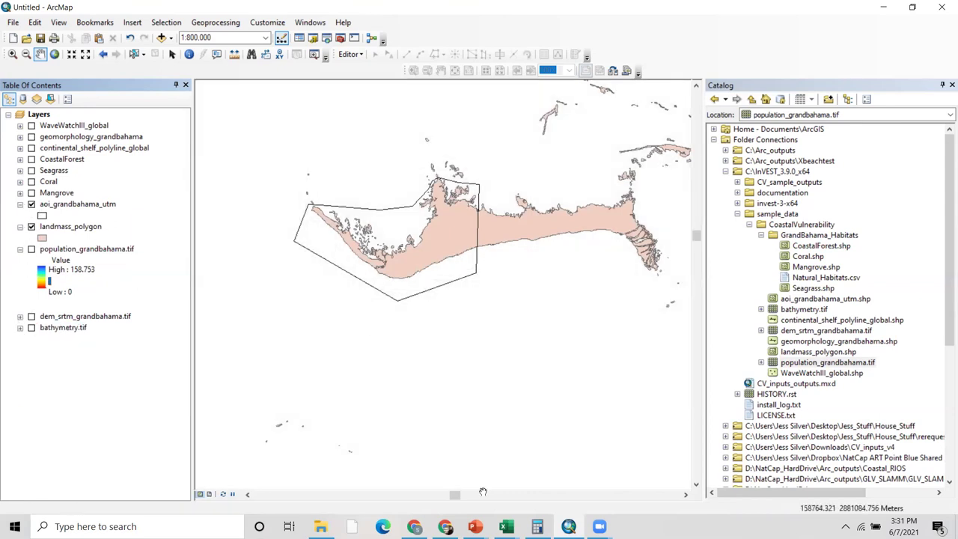
left_click(15, 527)
left_click(14, 526)
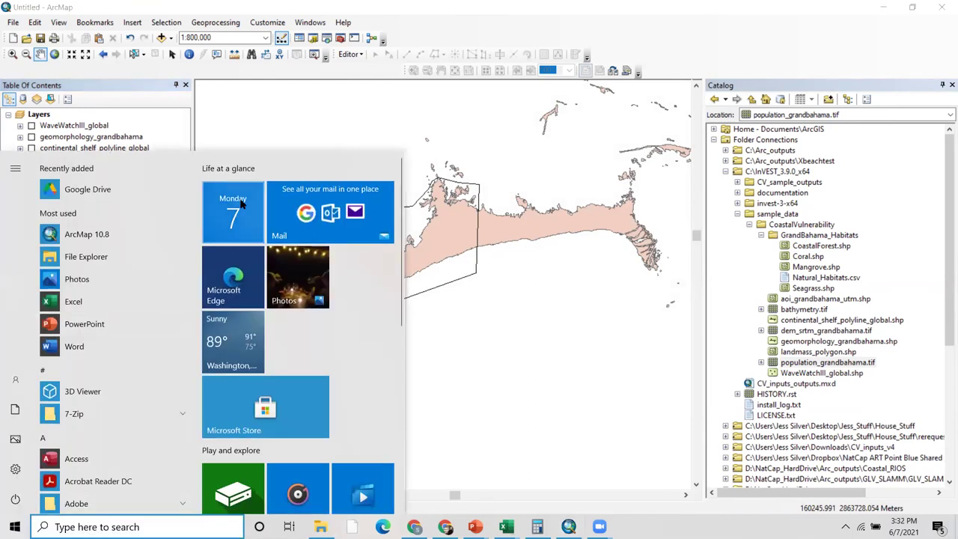
Launch Coastal Vulnerability from the InVEST 3.9.0 x64 program group.
scroll(120, 234, "down", 3)
left_click_drag(198, 204, 198, 298)
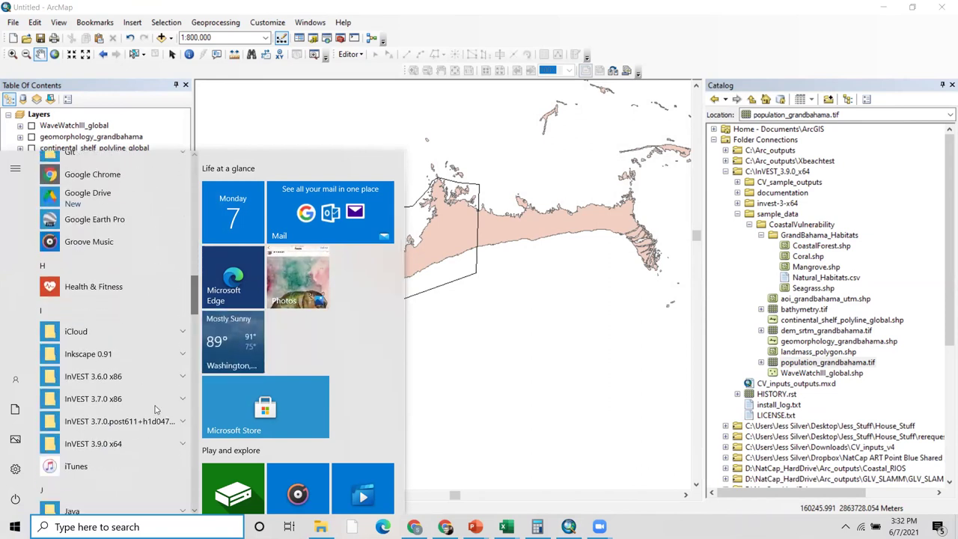
left_click(102, 443)
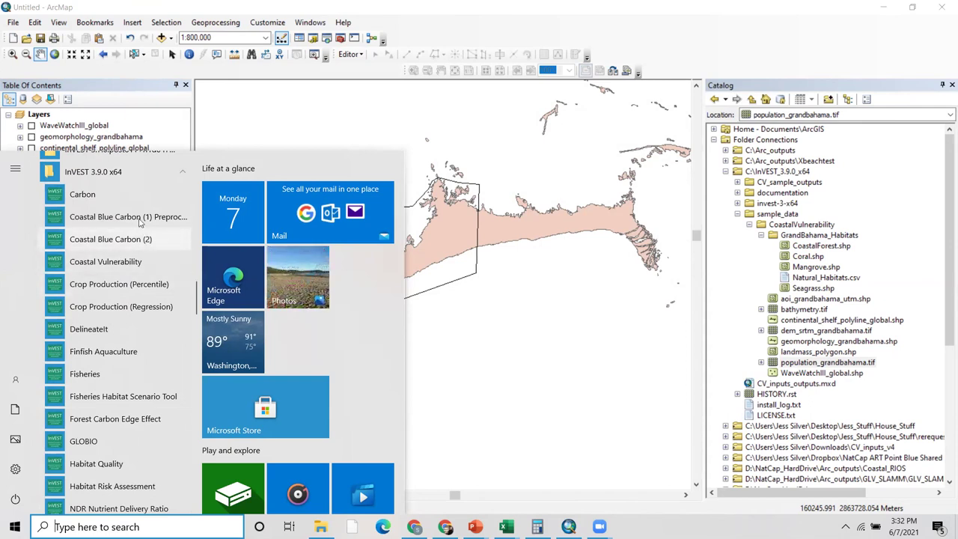
mouse_move(21, 277)
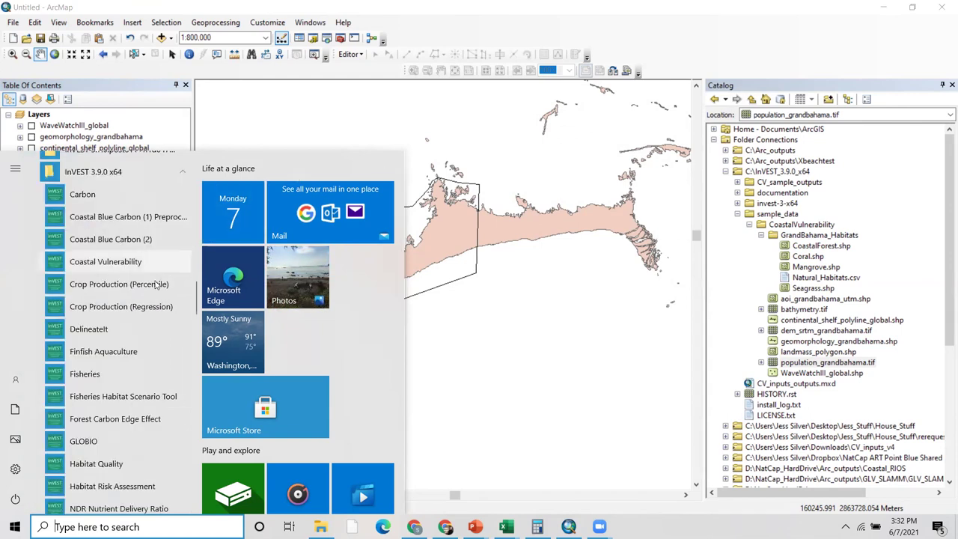
left_click(114, 264)
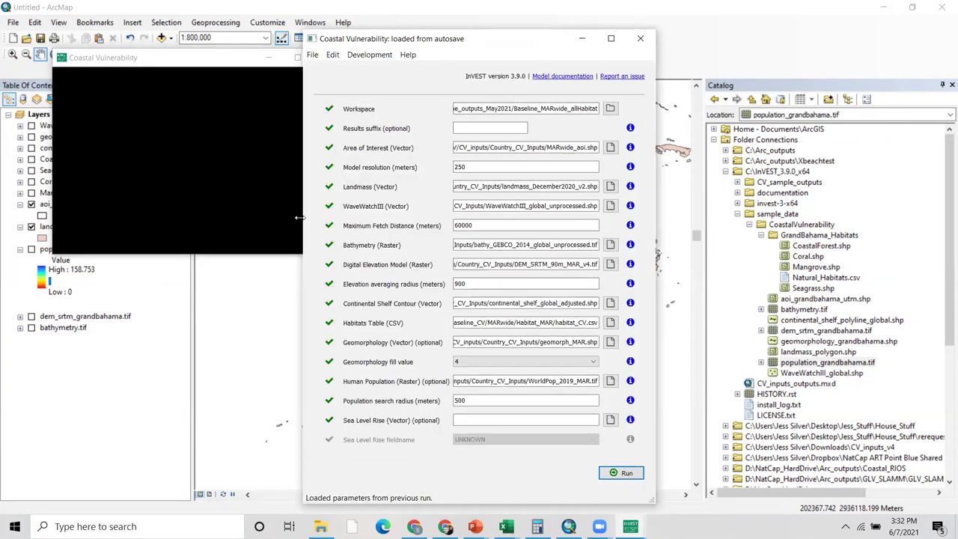
Widen and resize the Coastal Vulnerability window so full file paths show.
left_click_drag(299, 217, 116, 217)
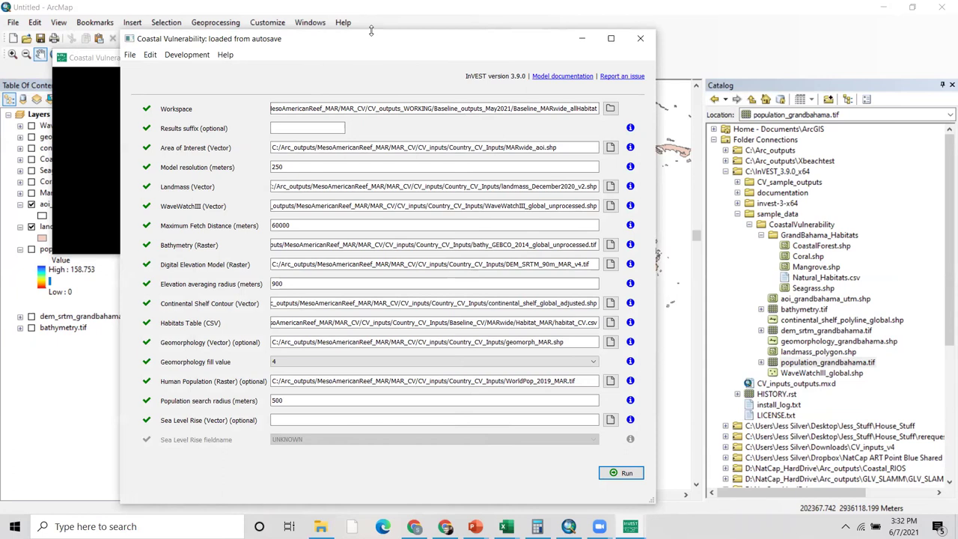
left_click_drag(370, 30, 371, 47)
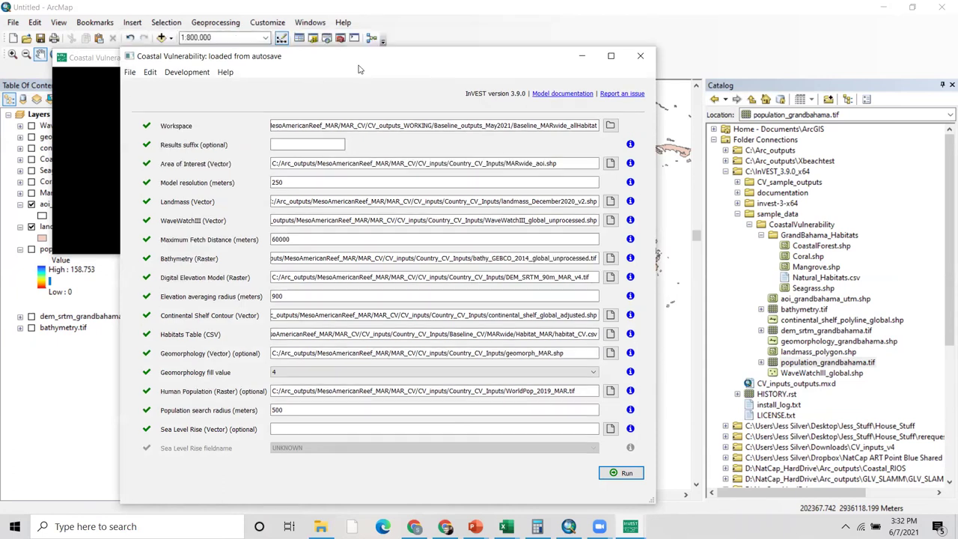
left_click(130, 73)
mouse_move(149, 73)
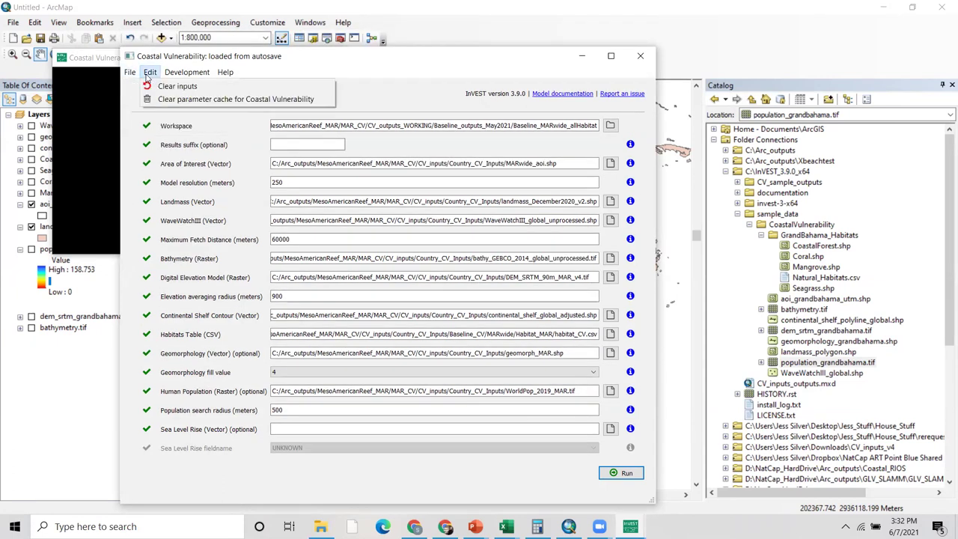
key("Escape")
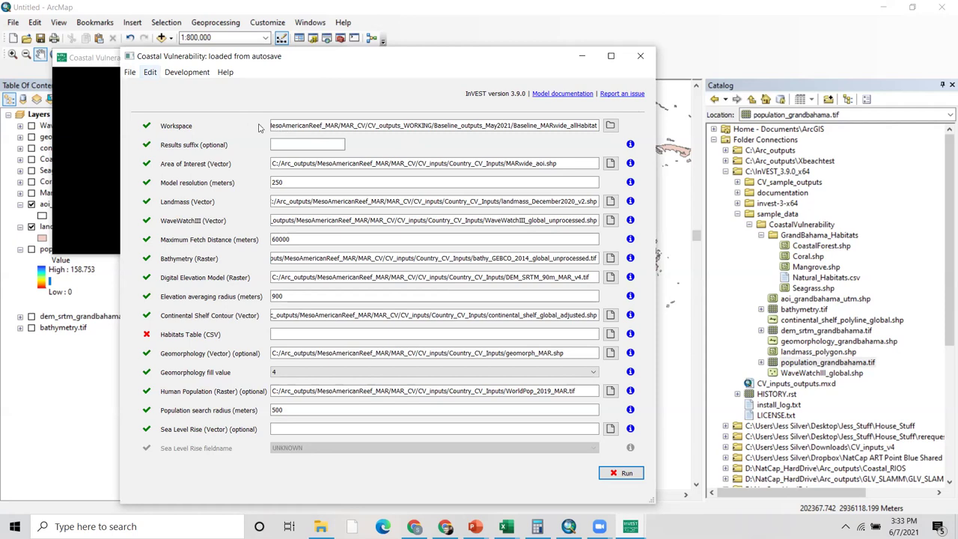
Clear all autosaved inputs with Edit > Clear inputs, cancelling the accidental Python script save.
left_click(130, 72)
mouse_move(150, 72)
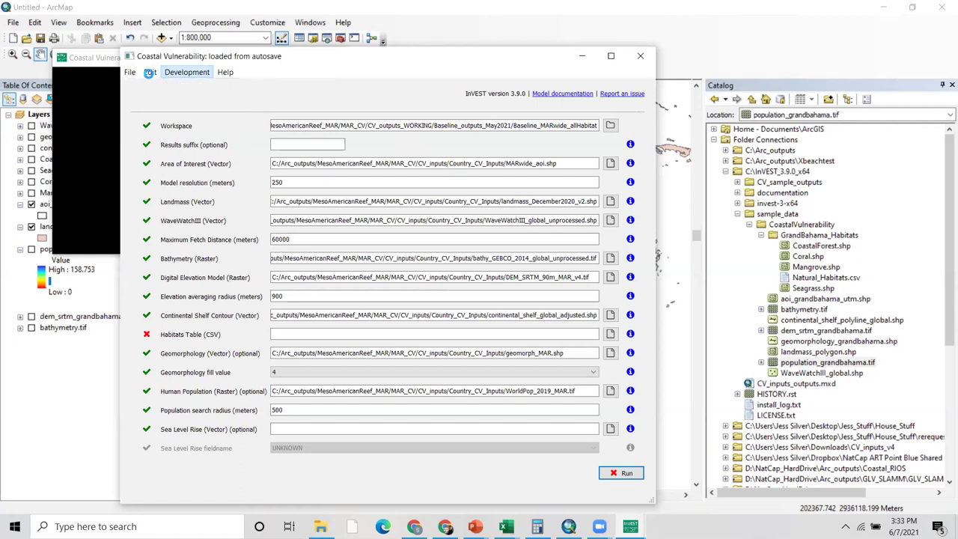
left_click(150, 72)
left_click(170, 87)
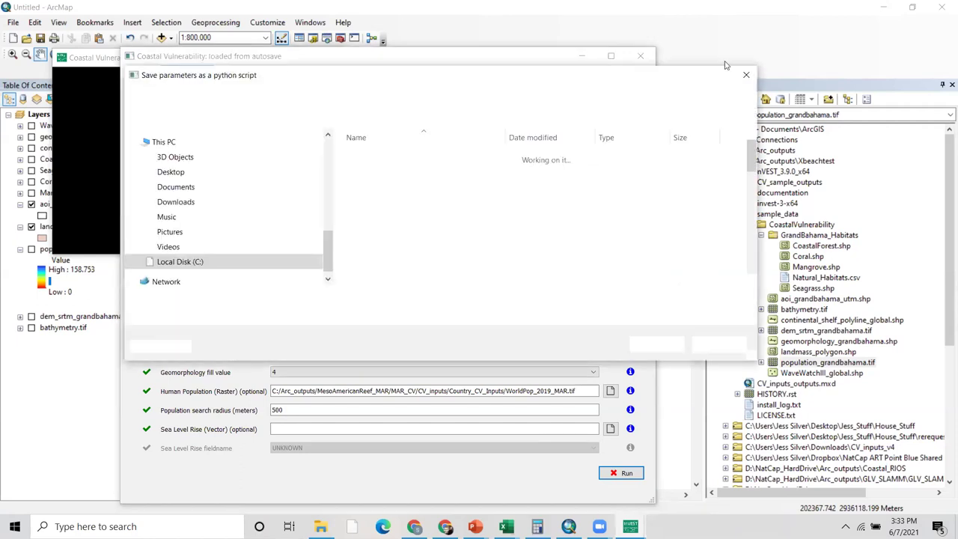
key("Return")
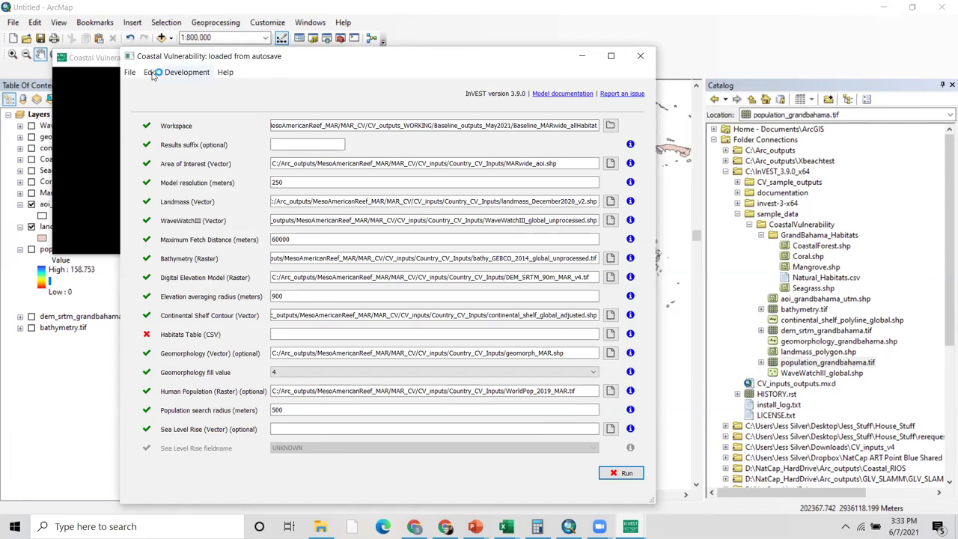
left_click(149, 72)
left_click(149, 73)
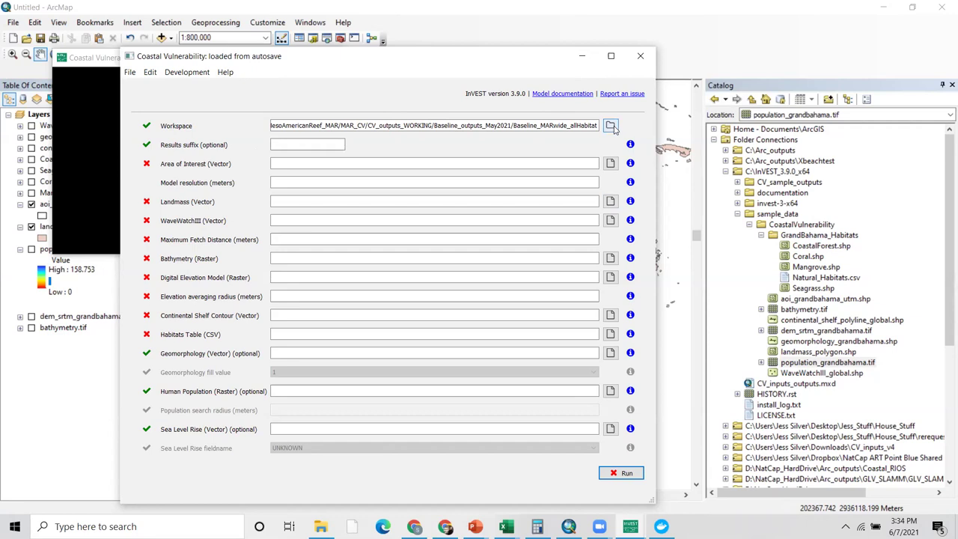
Set the workspace to C:\InVEST_3.9.0_x64\CV_sample_outputs.
left_click(612, 126)
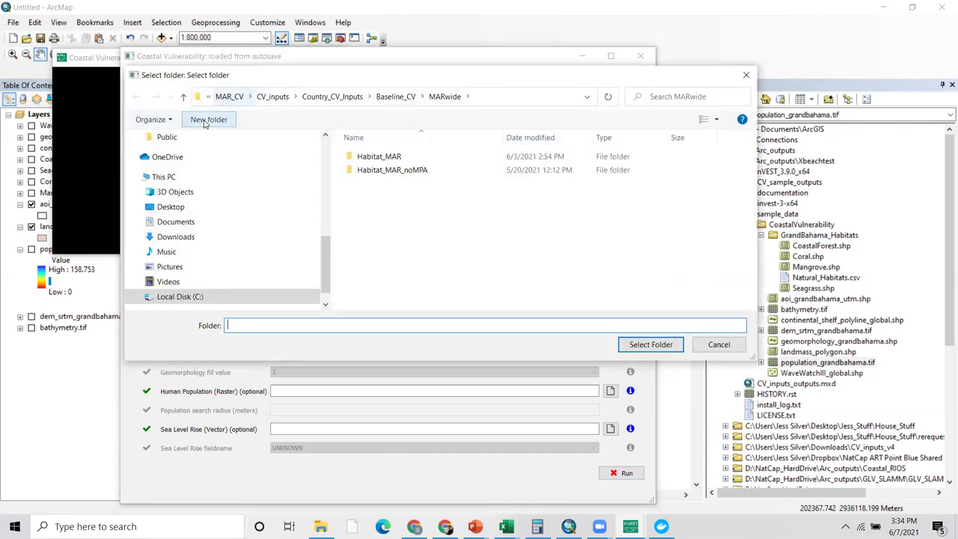
left_click(176, 180)
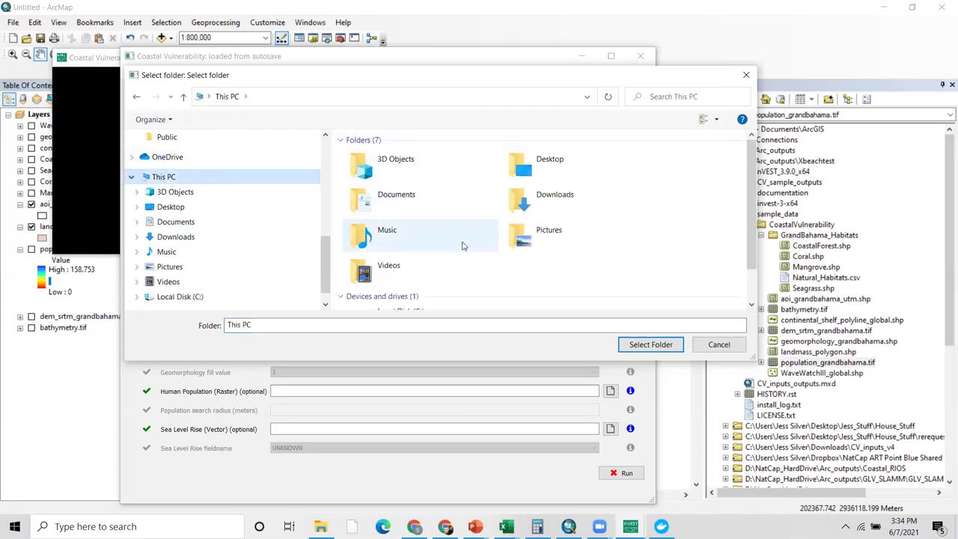
double_click(394, 290)
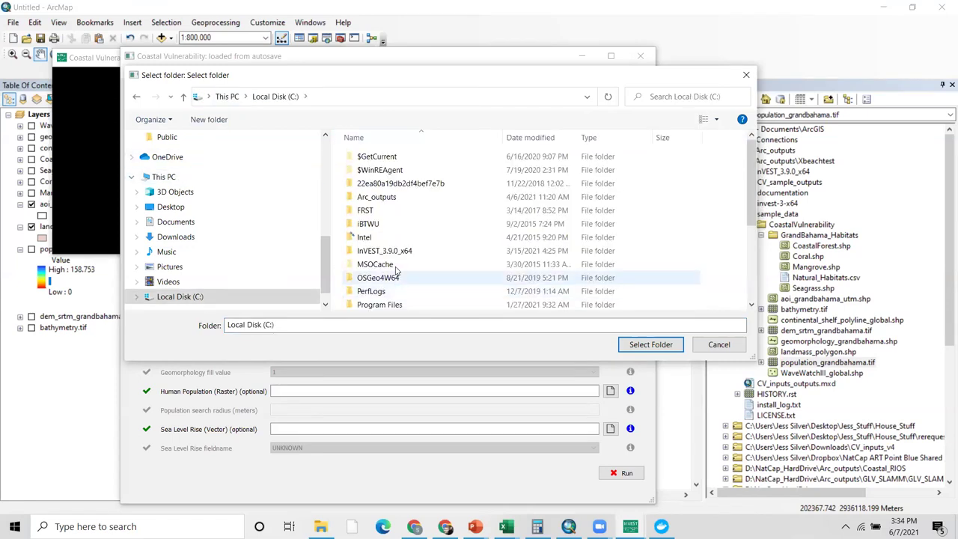
double_click(376, 196)
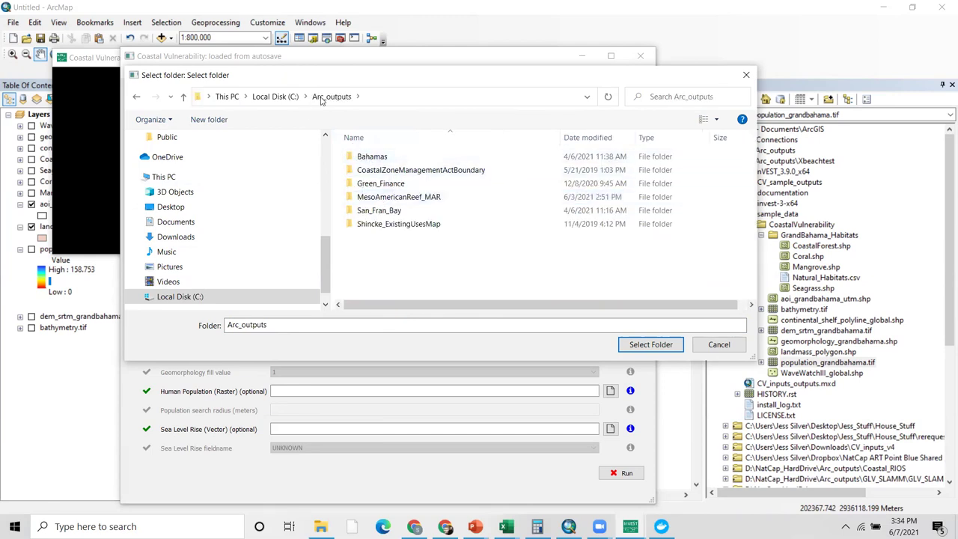
left_click(276, 96)
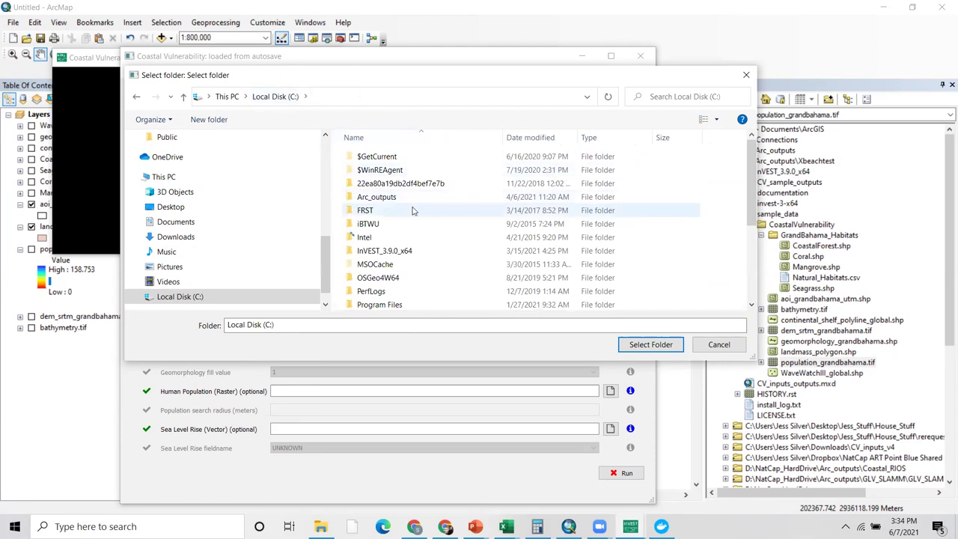
double_click(408, 251)
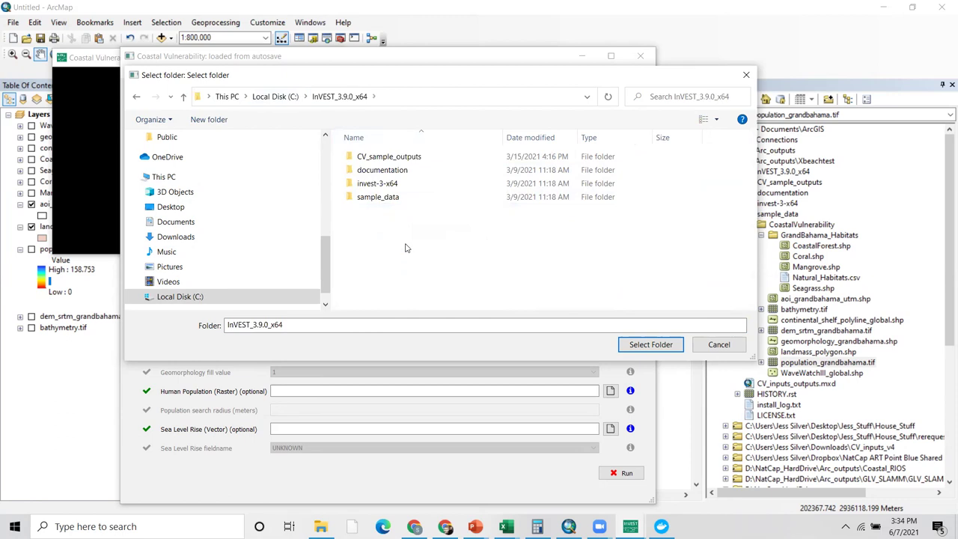
left_click(417, 160)
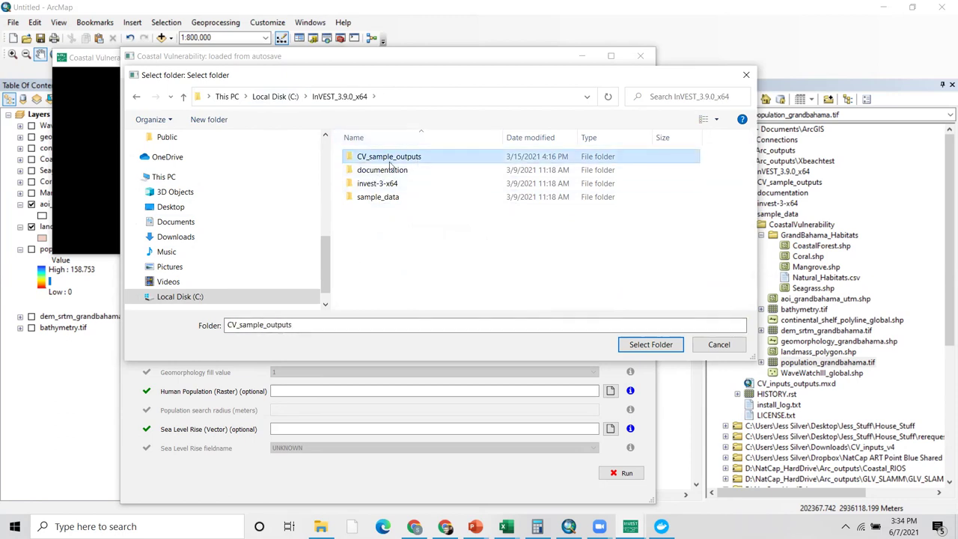
left_click(648, 345)
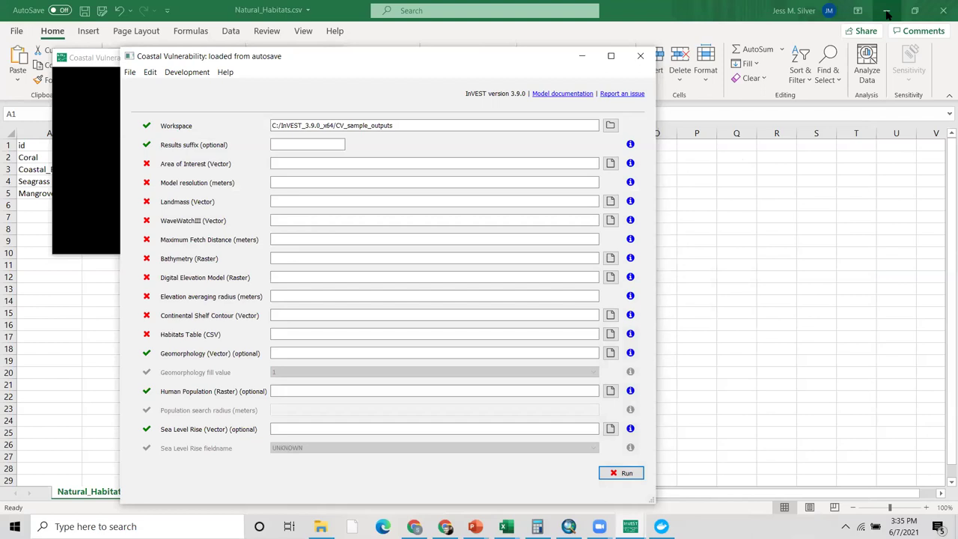
Minimize the Natural_Habitats.csv spreadsheet and browse for the Area of Interest file.
left_click(887, 12)
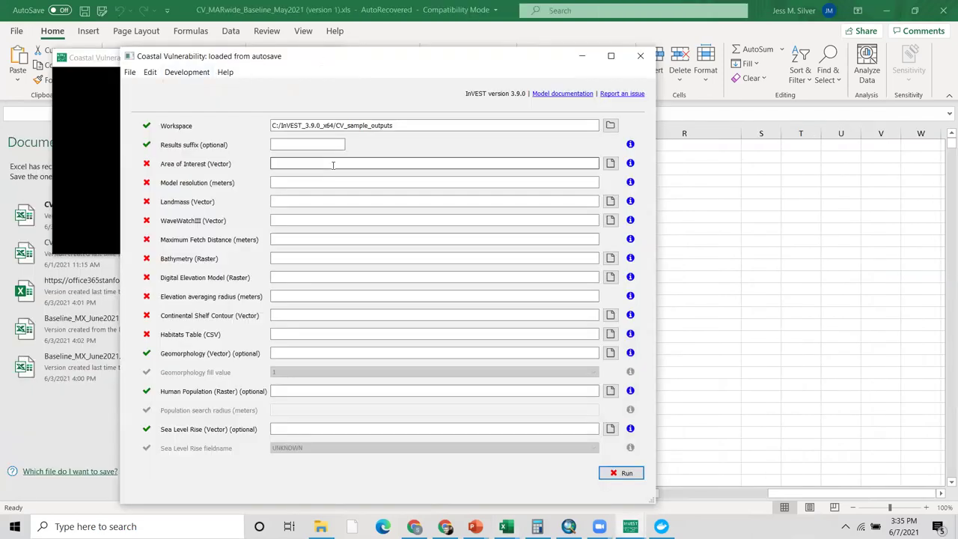
left_click(611, 164)
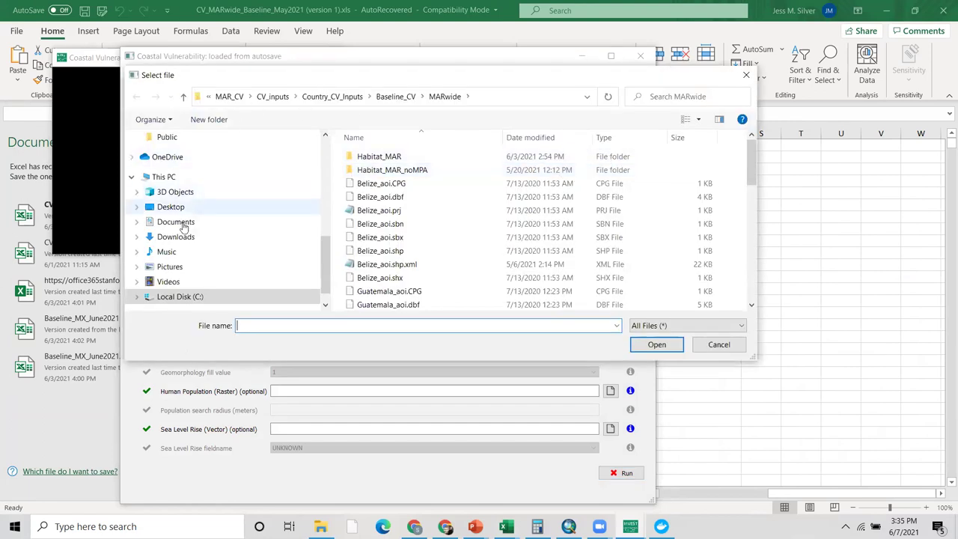
Navigate the file chooser to C:\InVEST_3.9.0_x64\sample_data\CoastalVulnerability.
scroll(182, 269, "down", 1)
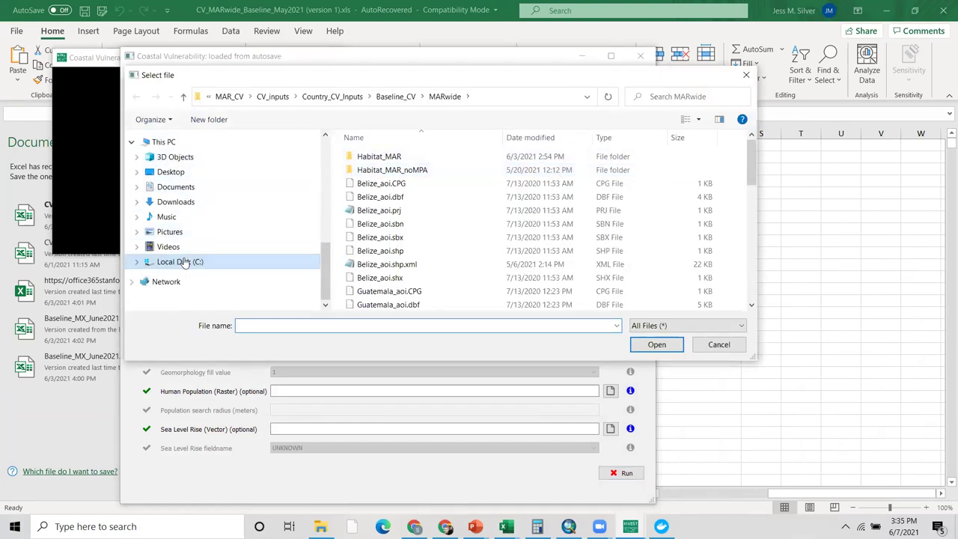
left_click(181, 262)
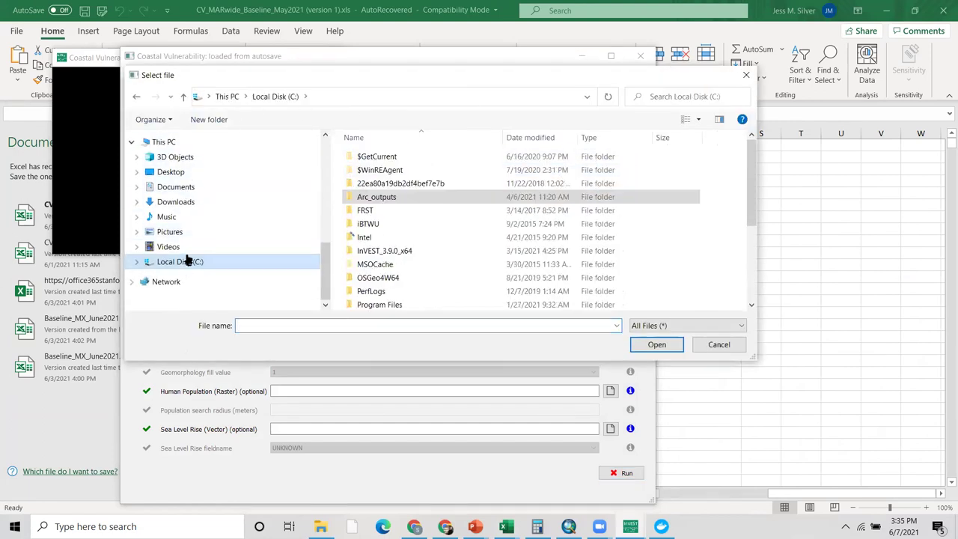
double_click(396, 253)
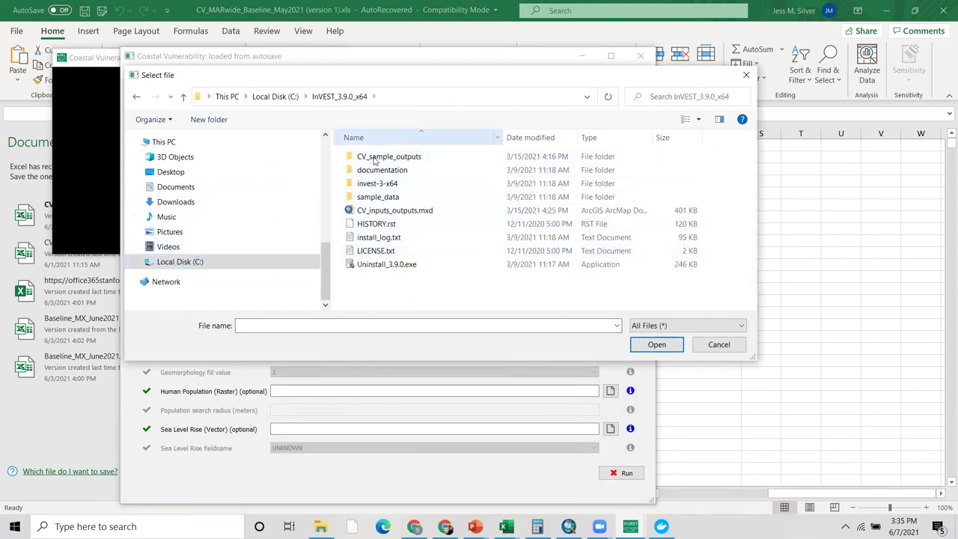
left_click(390, 198)
double_click(391, 199)
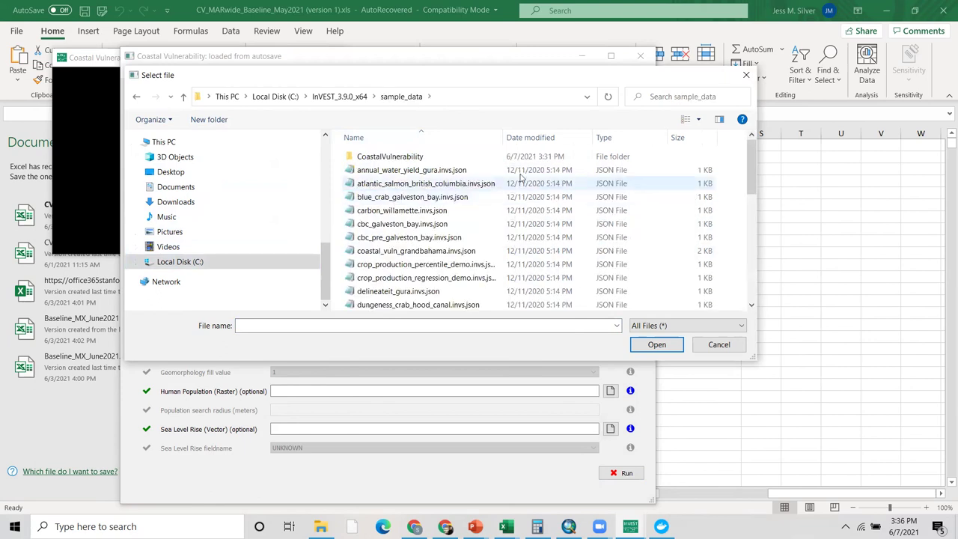
double_click(389, 157)
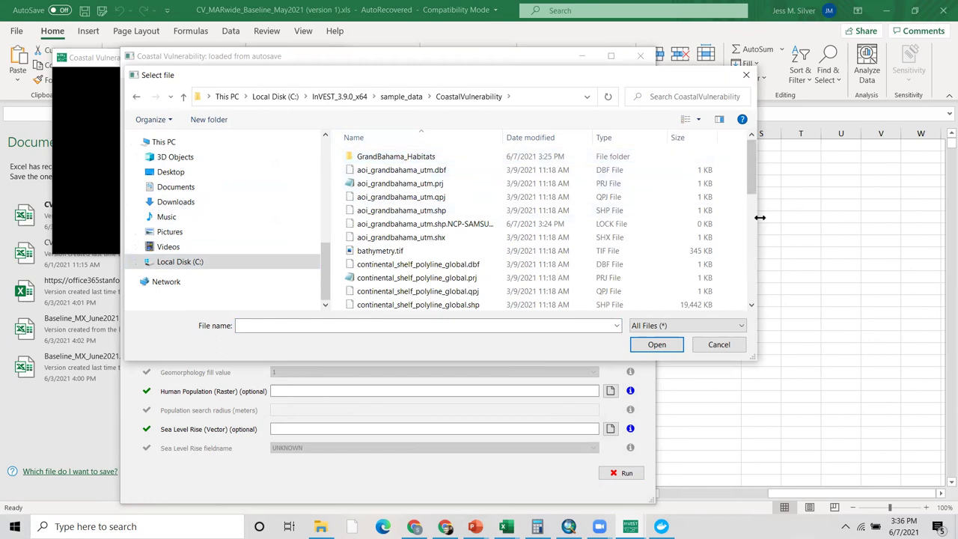
left_click_drag(759, 218, 810, 218)
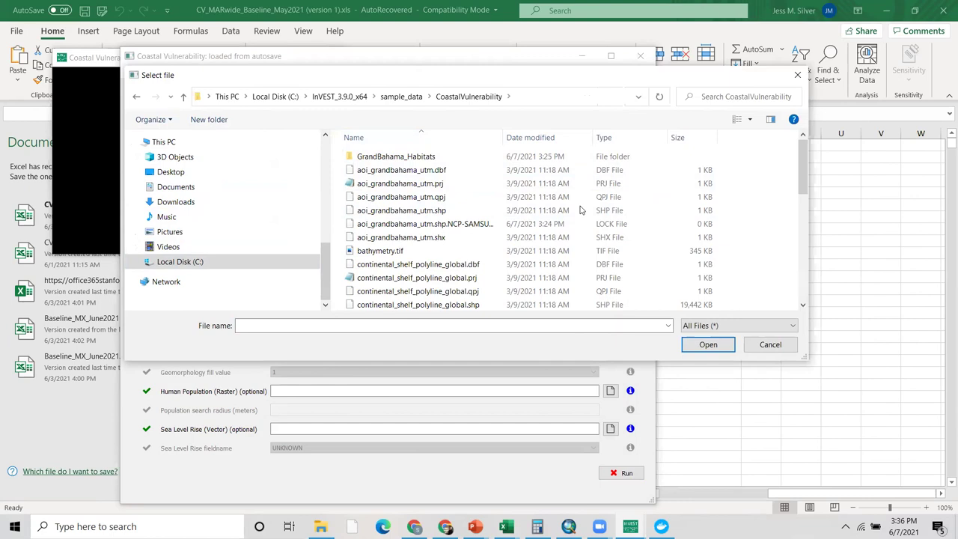
left_click_drag(413, 78, 577, 98)
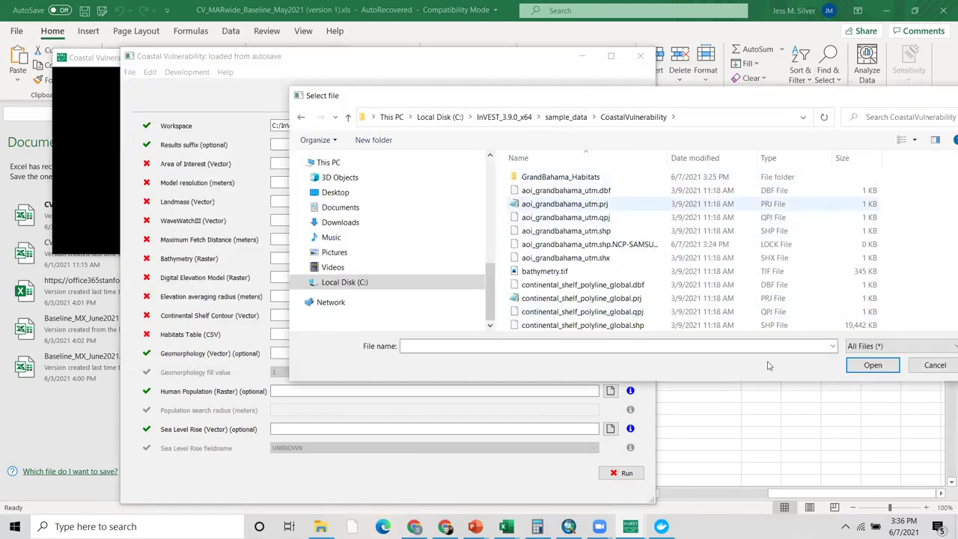
Close ArcMap without saving to release the file lock, then choose aoi_grandbahama_utm.shp.
left_click(545, 247)
left_click(873, 365)
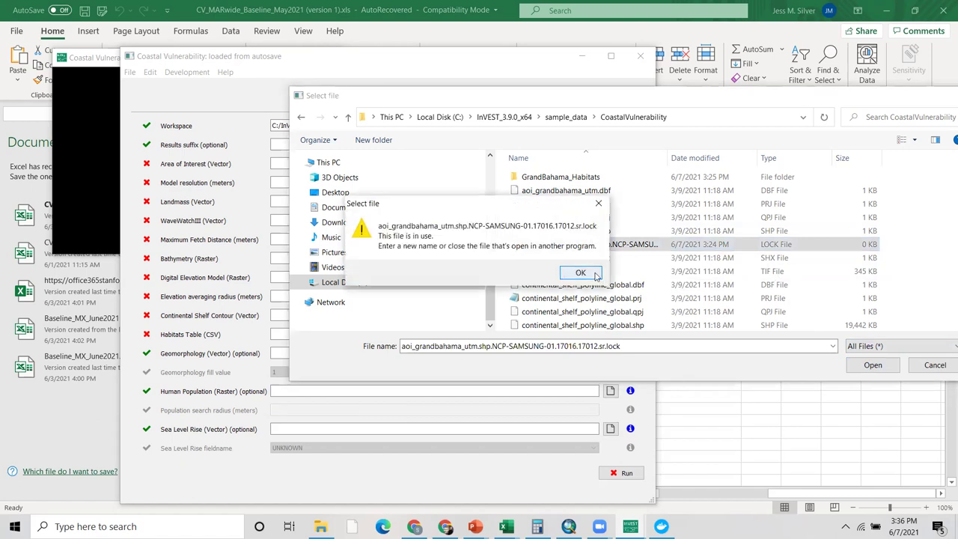
left_click(581, 272)
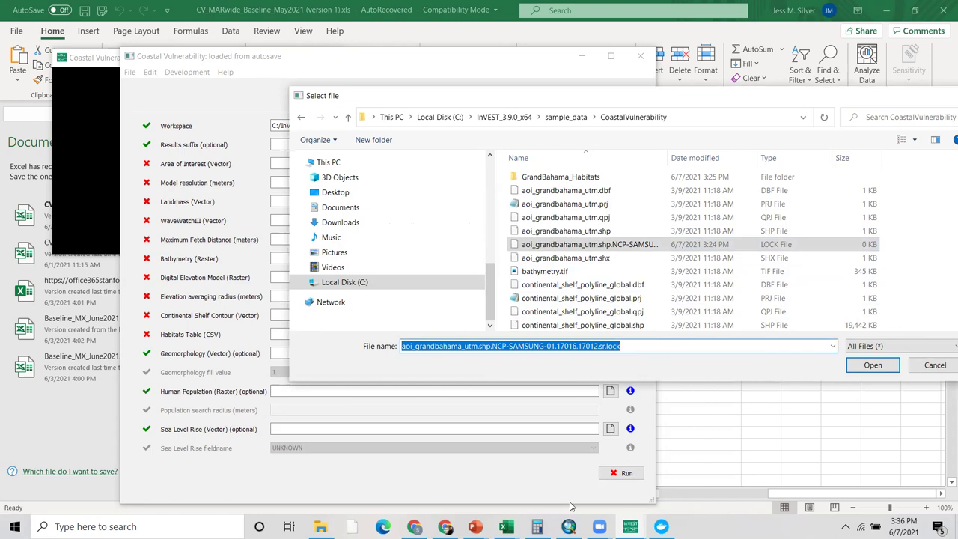
left_click(540, 519)
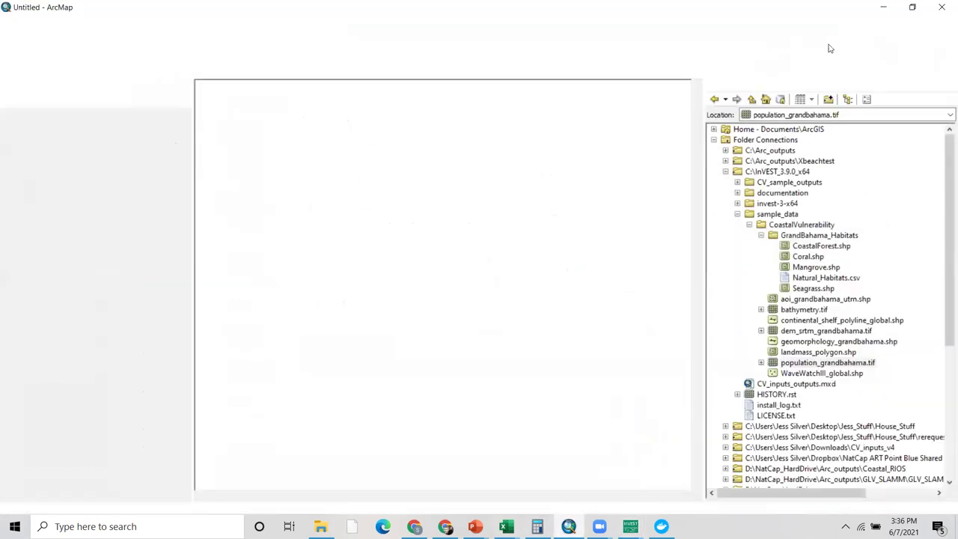
left_click(484, 289)
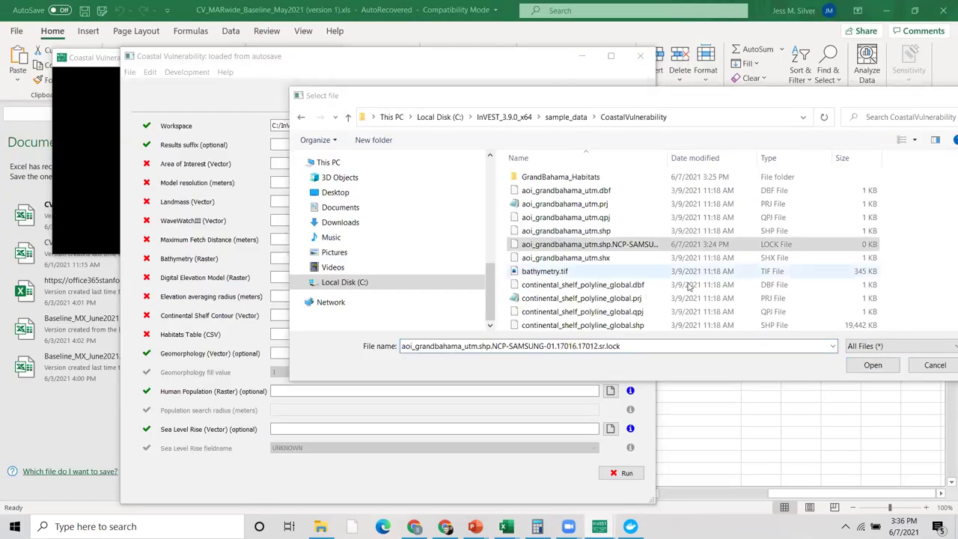
left_click(584, 233)
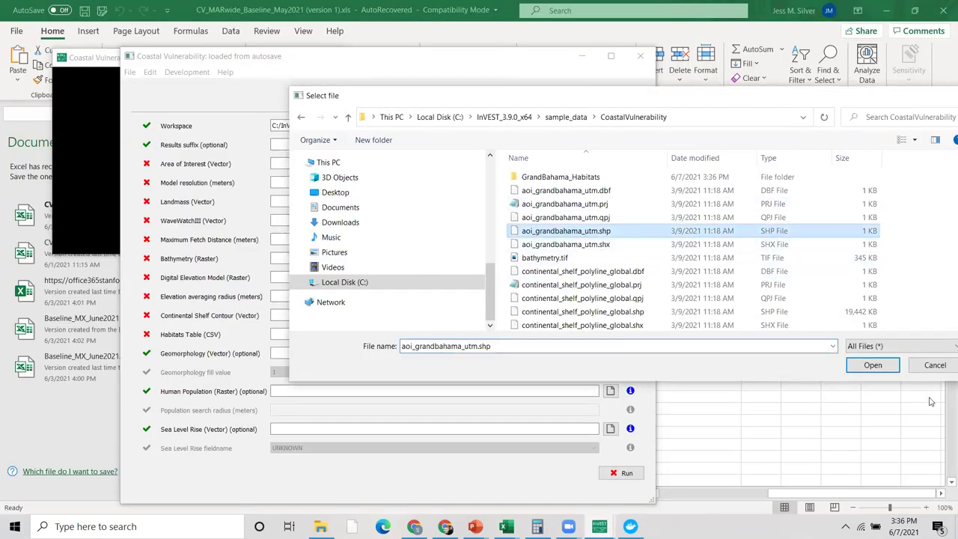
left_click(873, 365)
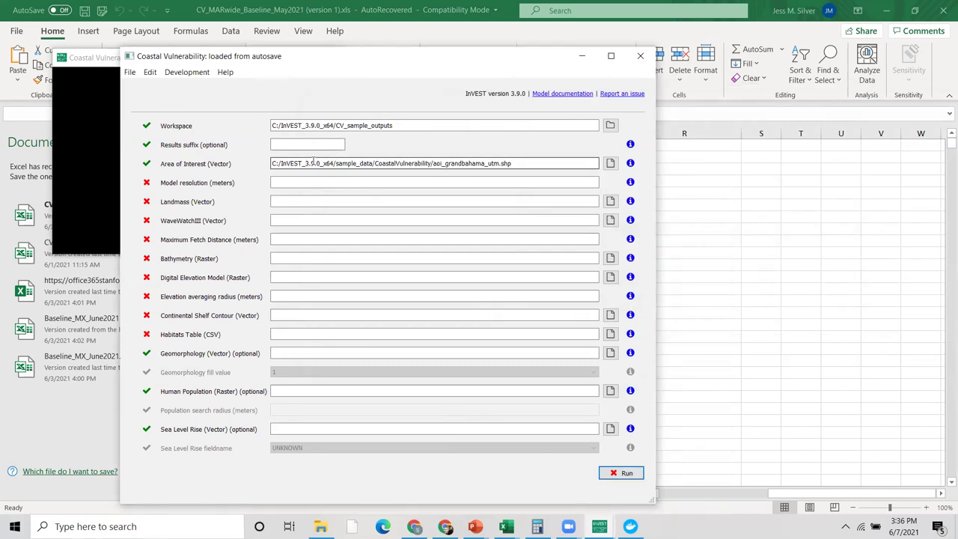
Enter 1000 meters as the model resolution.
left_click(315, 181)
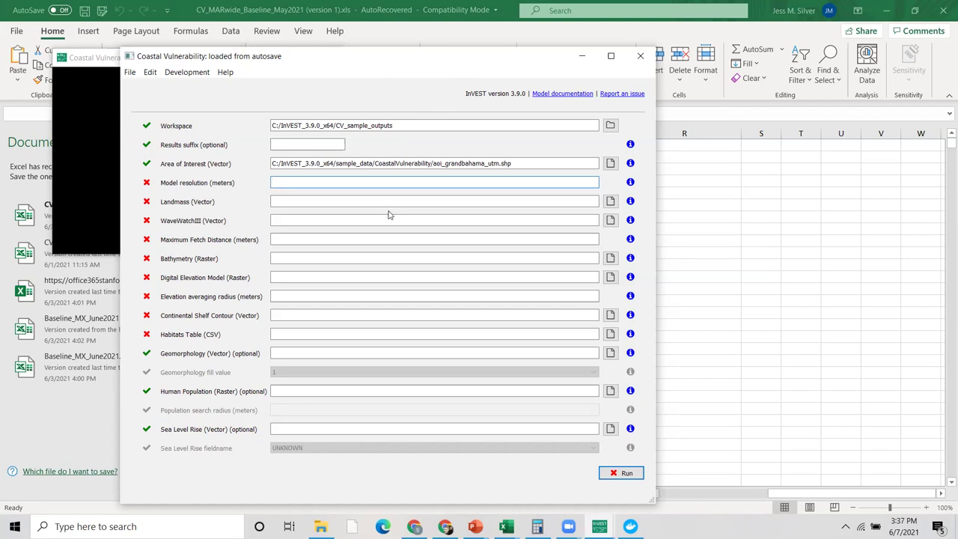
type("1000")
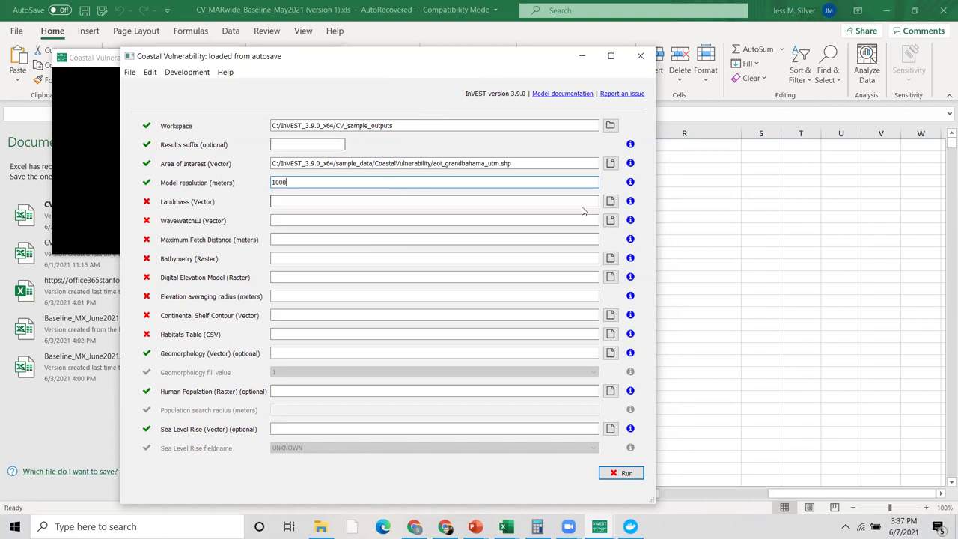
left_click(610, 200)
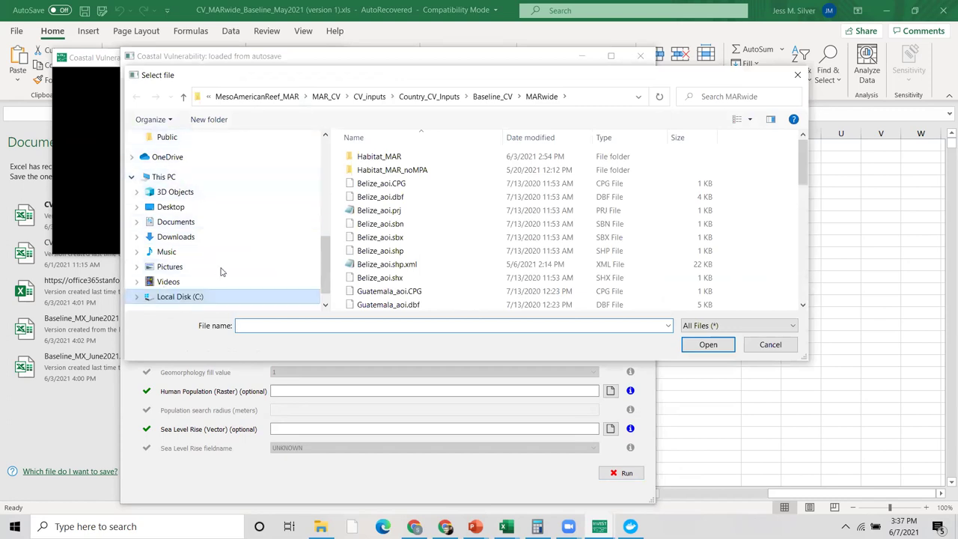
Choose landmass_polygon.shp from sample_data\CoastalVulnerability as the Landmass input.
left_click(170, 297)
double_click(386, 251)
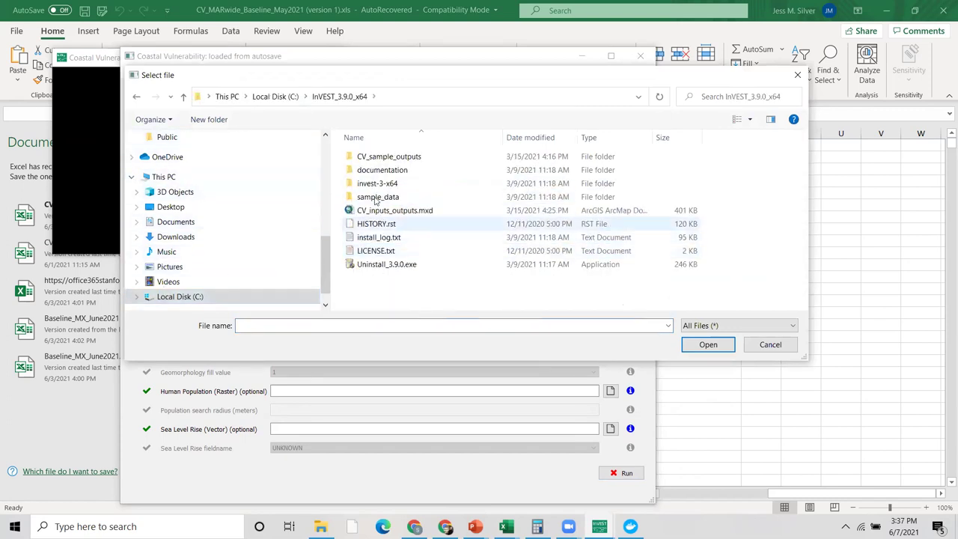
double_click(372, 198)
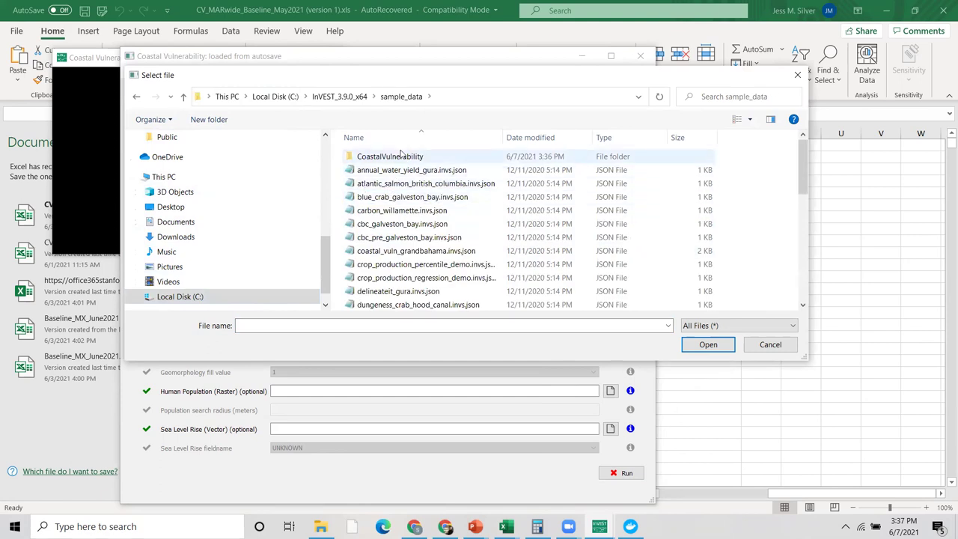
double_click(401, 156)
scroll(481, 248, "down", 6)
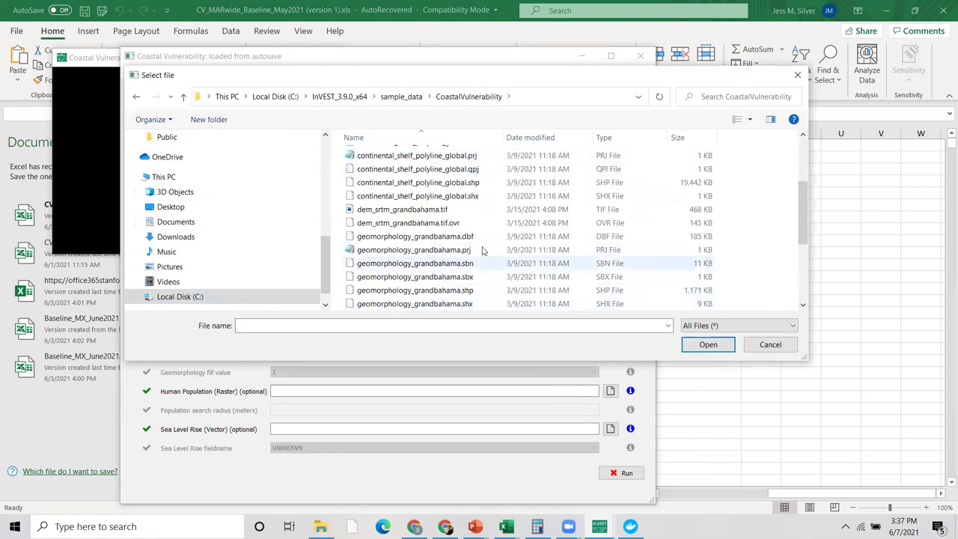
left_click(410, 237)
left_click(709, 345)
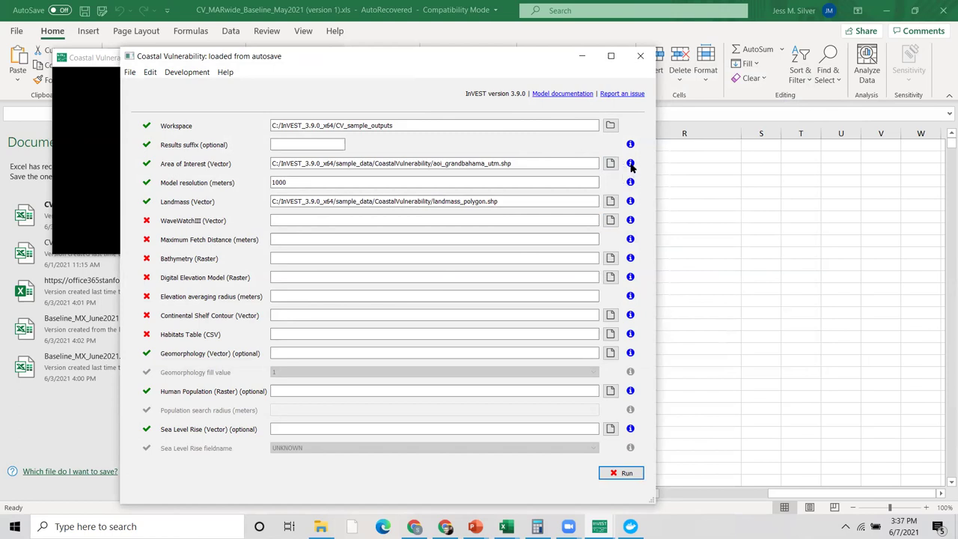
mouse_move(631, 164)
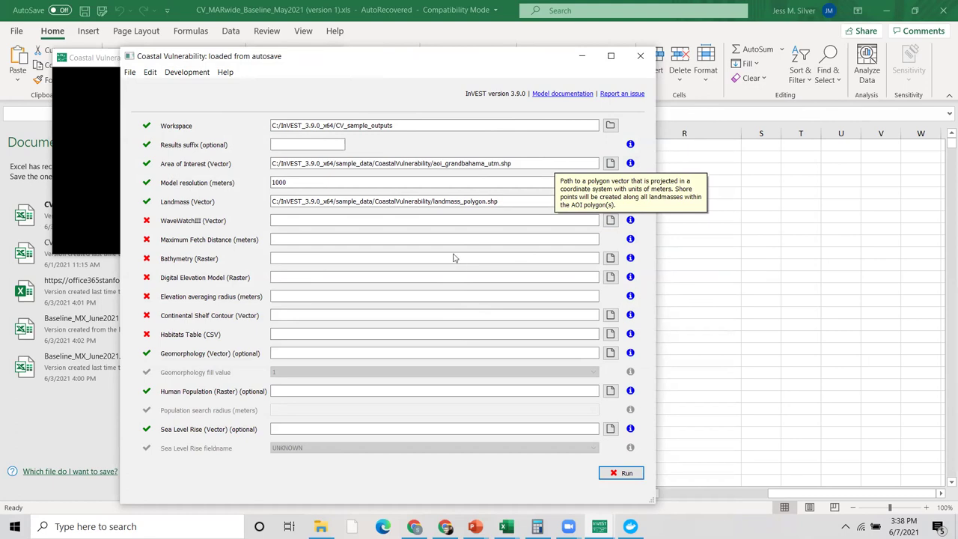
Load the coastal_vuln_grandbahama.invs.json datastack from sample_data into InVEST Coastal Vulnerability.
left_click(130, 73)
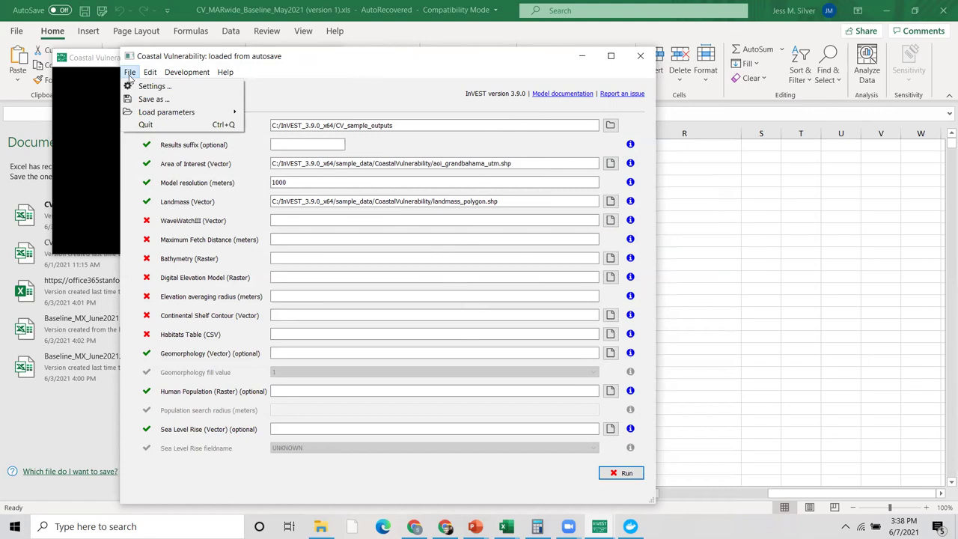
mouse_move(152, 113)
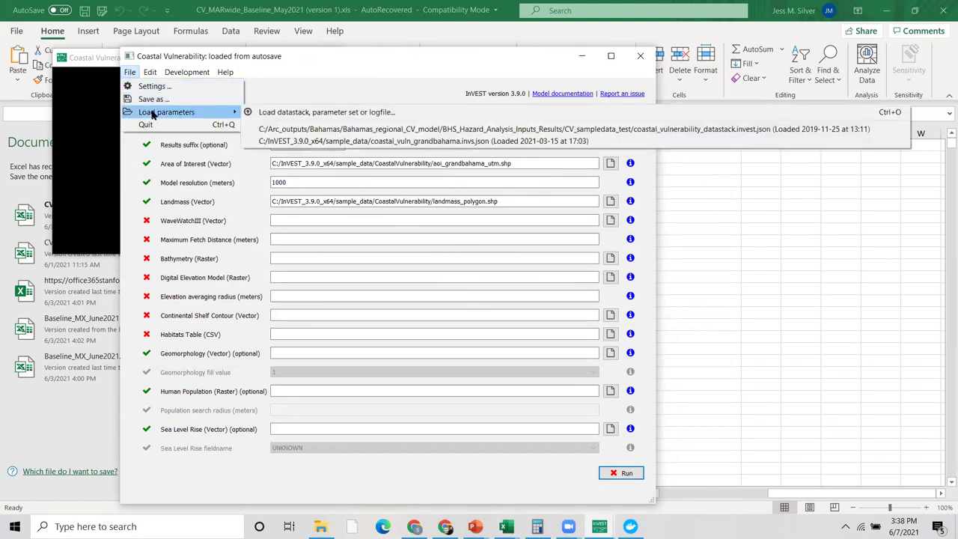
left_click(303, 114)
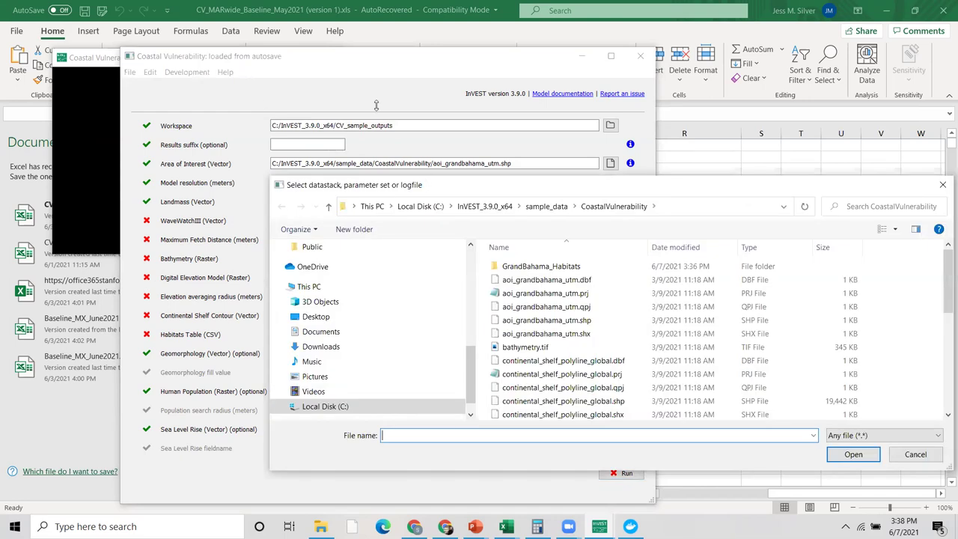
left_click_drag(428, 177, 427, 105)
left_click(547, 135)
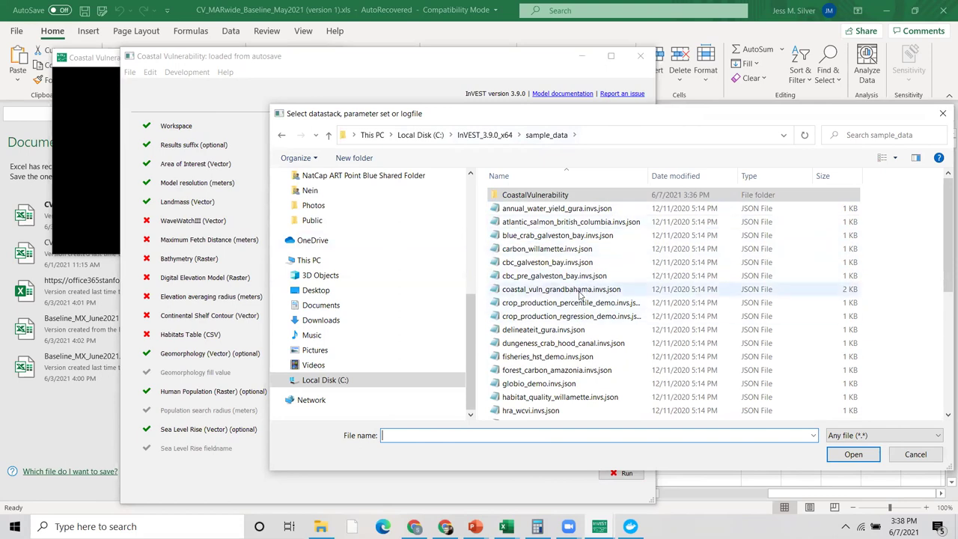
scroll(588, 279, "down", 3)
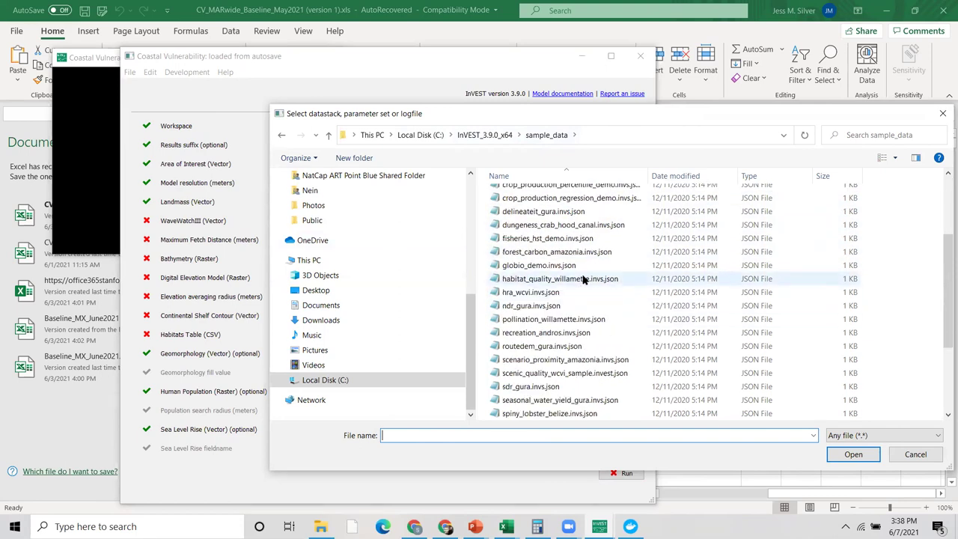
scroll(583, 279, "up", 2)
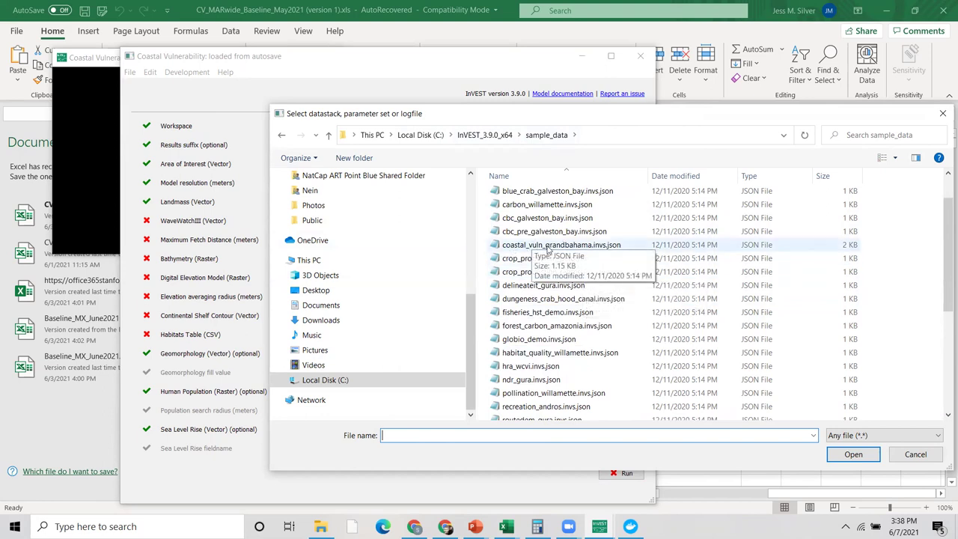
left_click(597, 247)
double_click(596, 247)
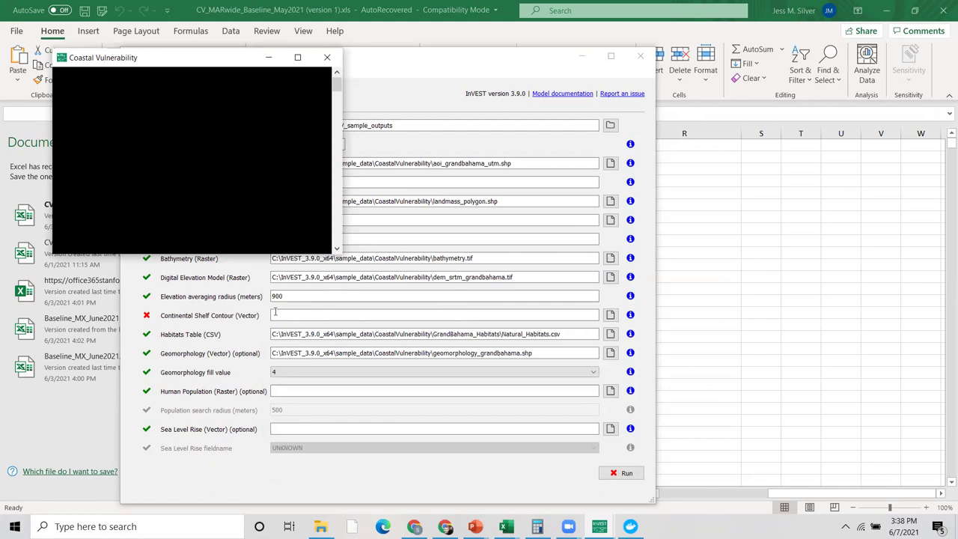
Bring the InVEST Coastal Vulnerability window in front of the console and open its File menu.
left_click(415, 70)
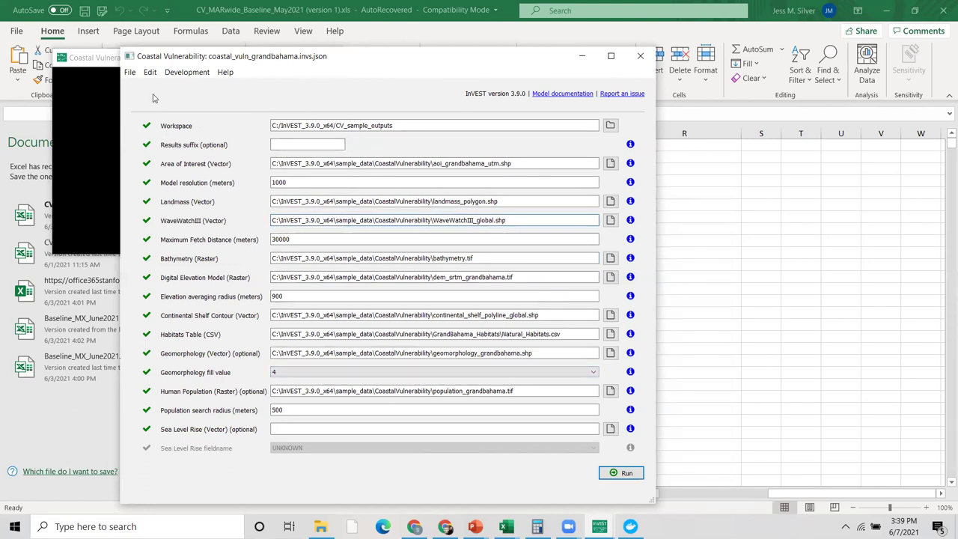
left_click(128, 71)
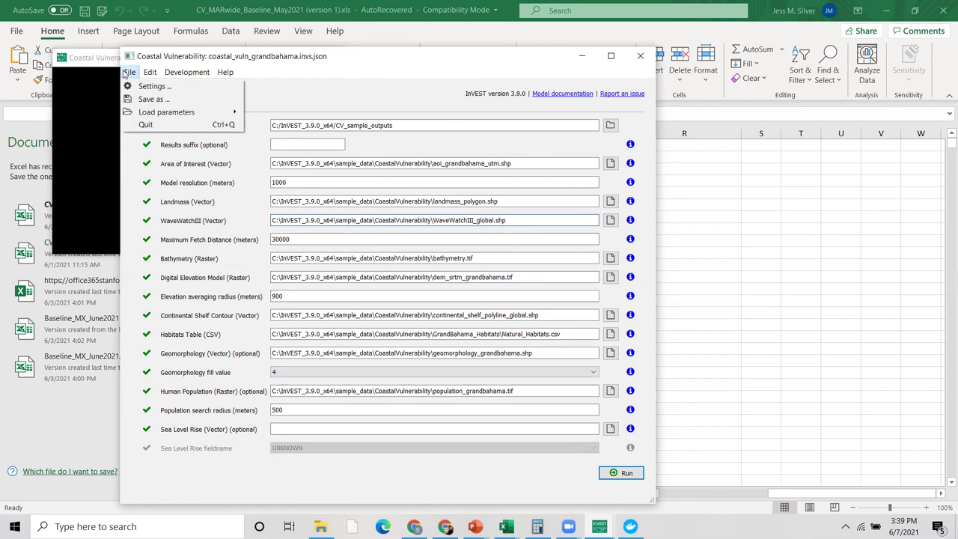
left_click(150, 99)
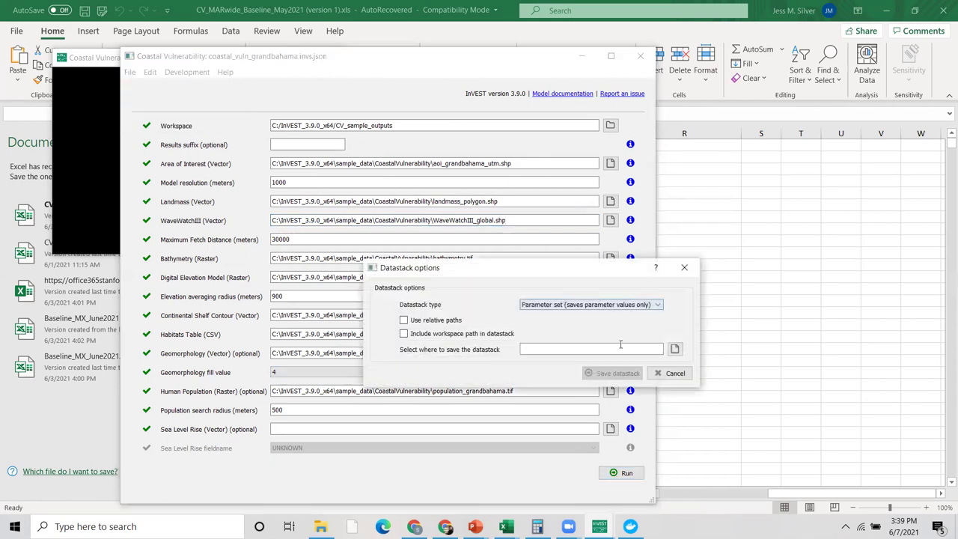
left_click(683, 270)
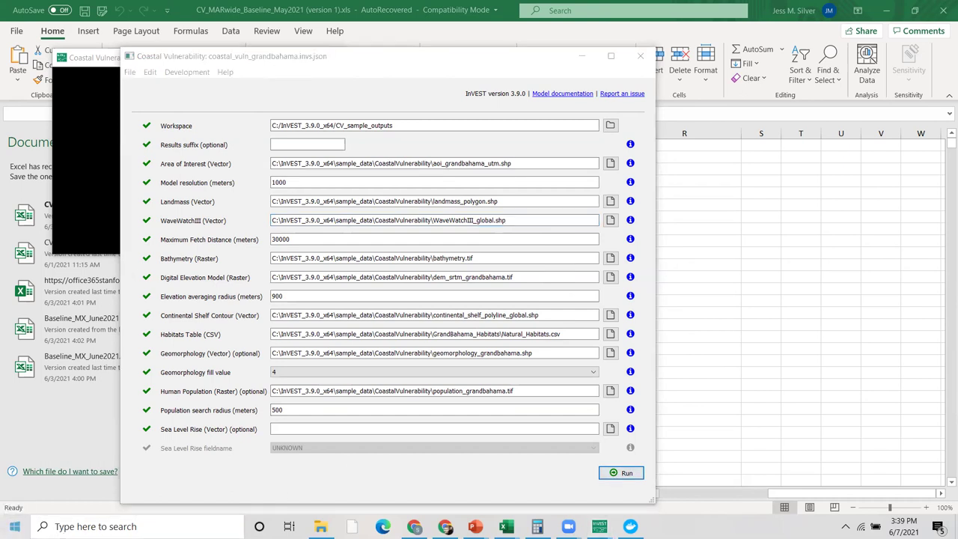
Launch ArcMap 10.8 from the Start menu and quit InVEST with inputs remembered.
left_click(15, 526)
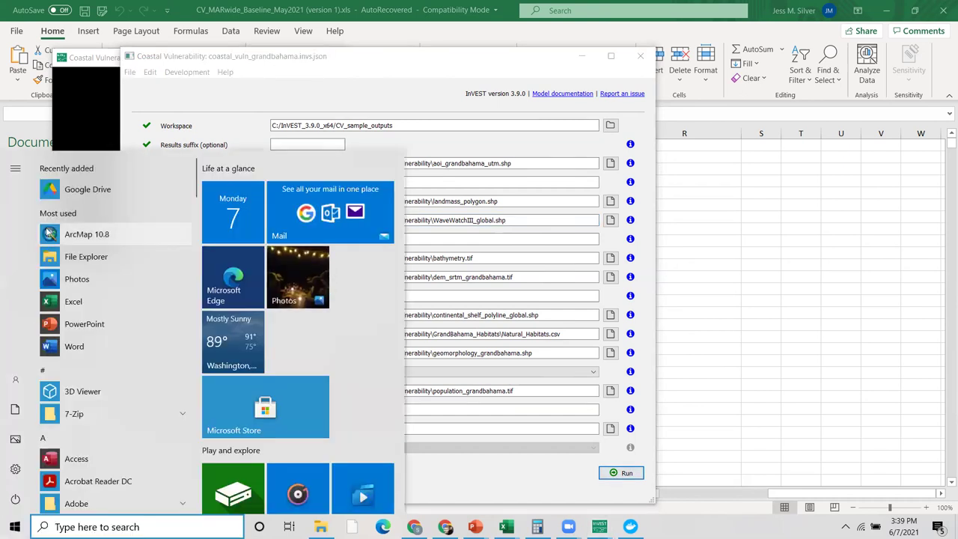
left_click(524, 203)
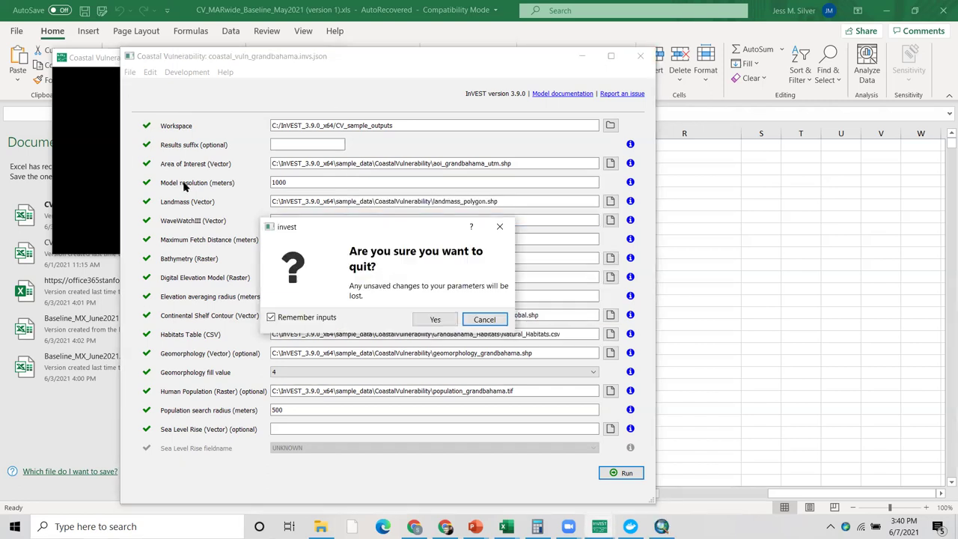
left_click(428, 320)
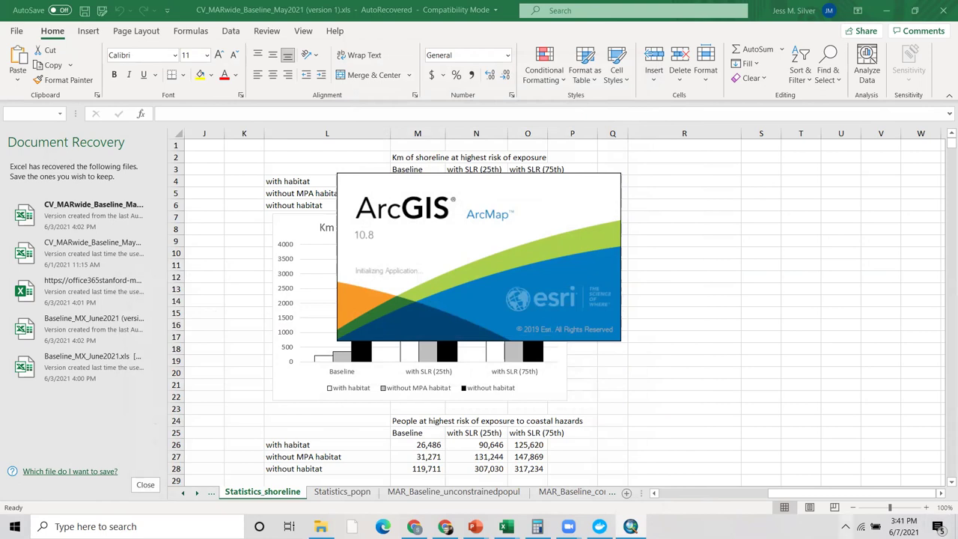
Pause all Code42 backups for 1 day from its tray icon's gear menu.
left_click(846, 527)
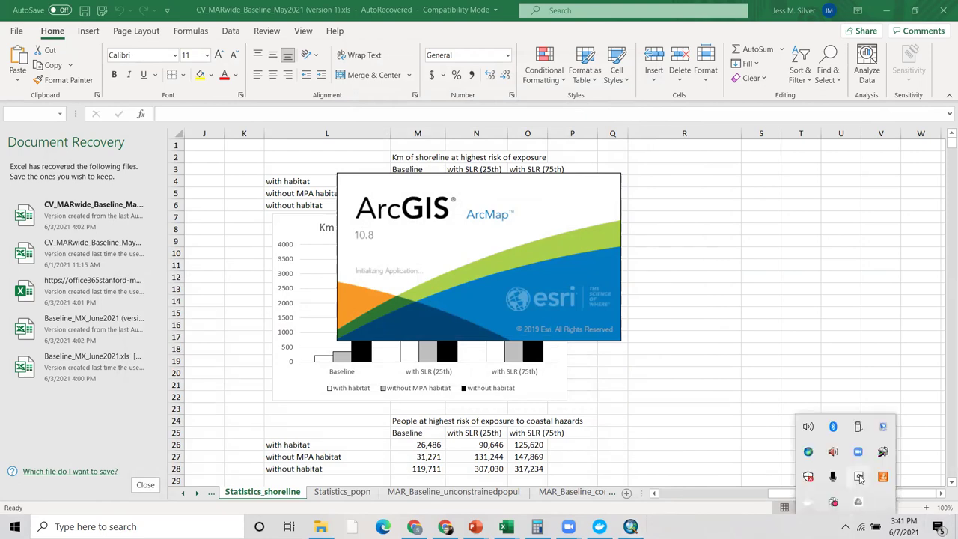
left_click(810, 449)
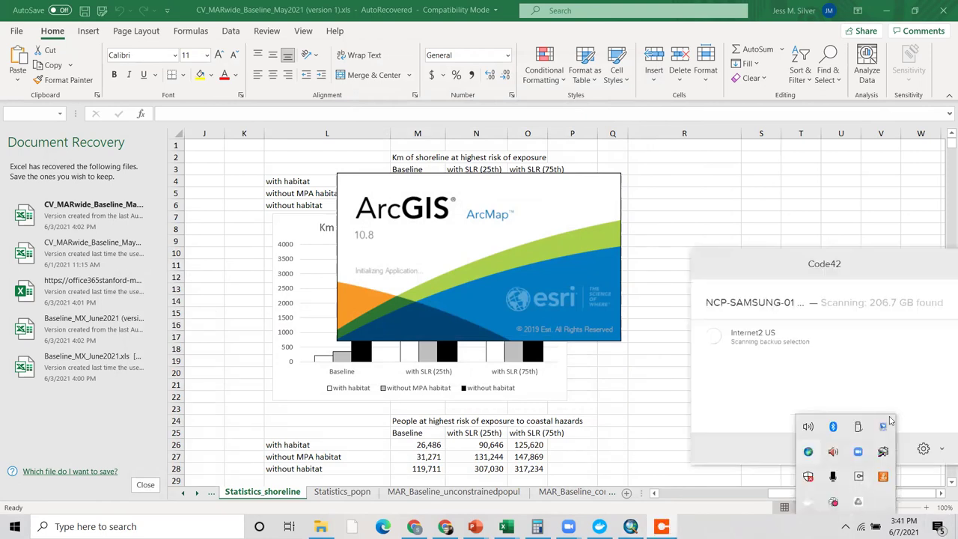
left_click(942, 450)
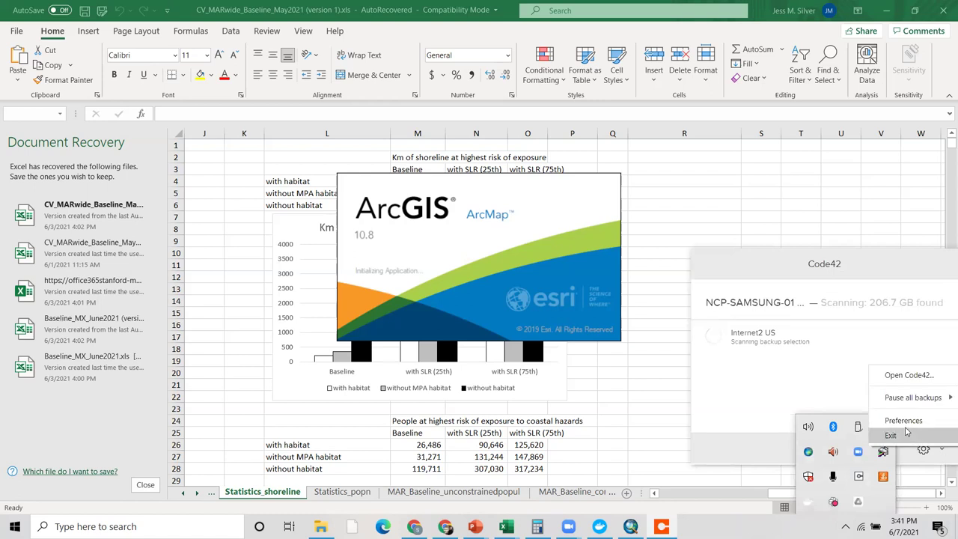
mouse_move(906, 402)
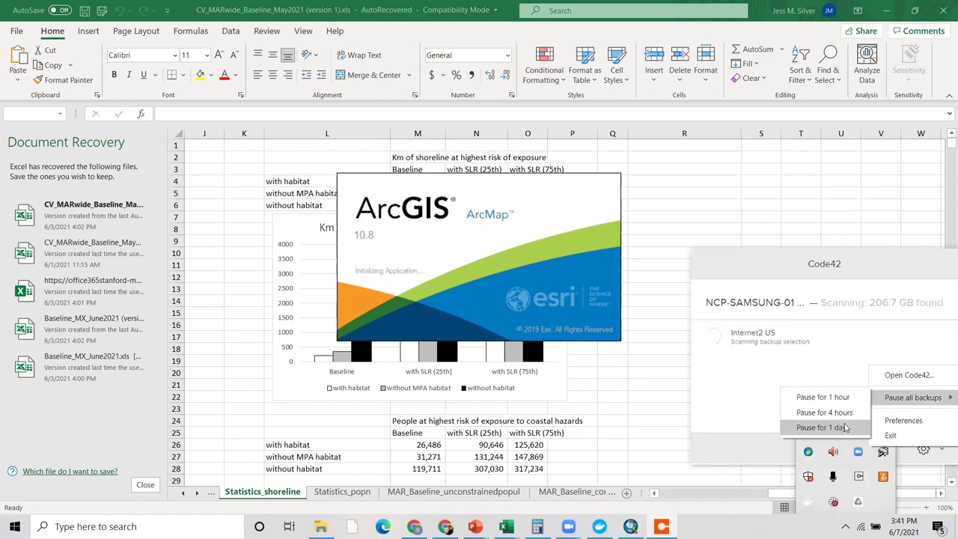
left_click(822, 428)
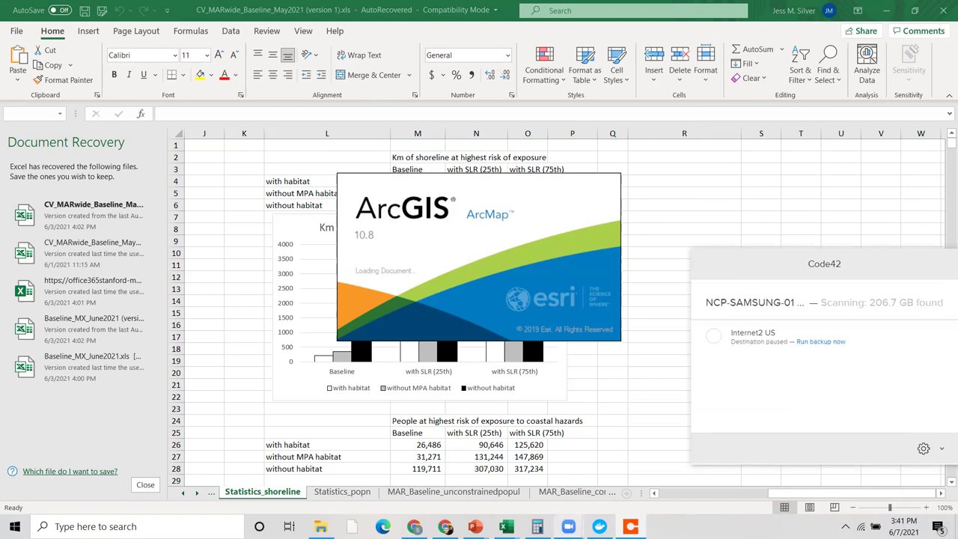
mouse_move(568, 527)
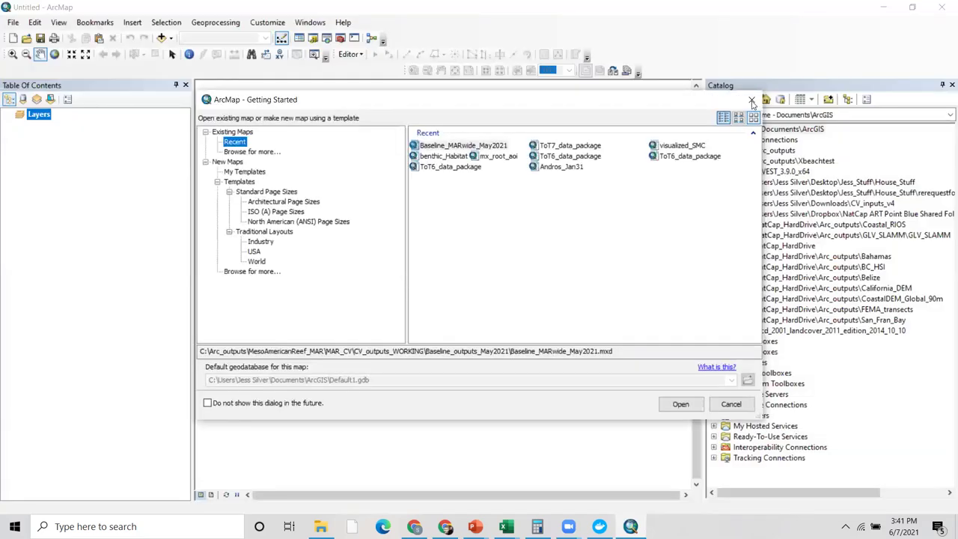
Dismiss Getting Started and make C:\InVEST_3.9.0_x64's CV_sample_outputs the current Catalog location.
key("Escape")
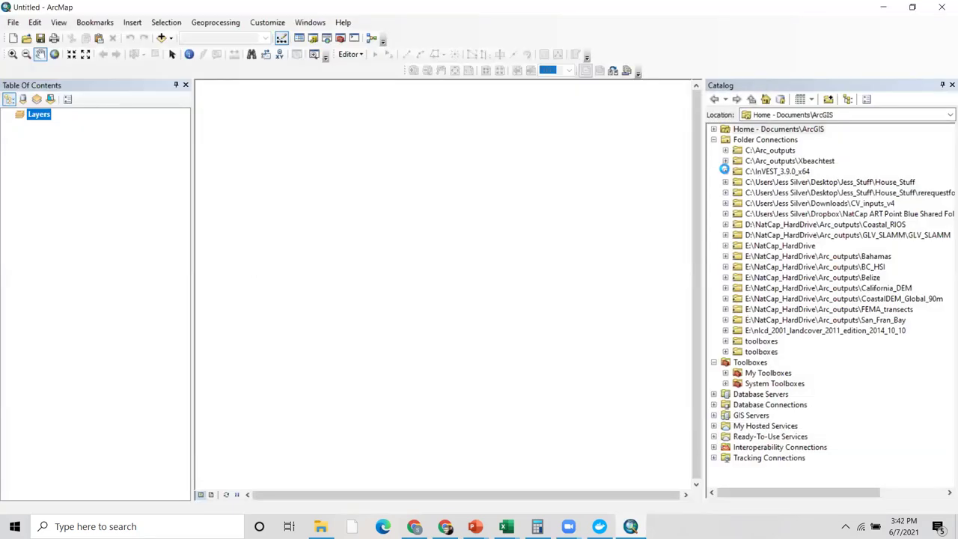
left_click(725, 172)
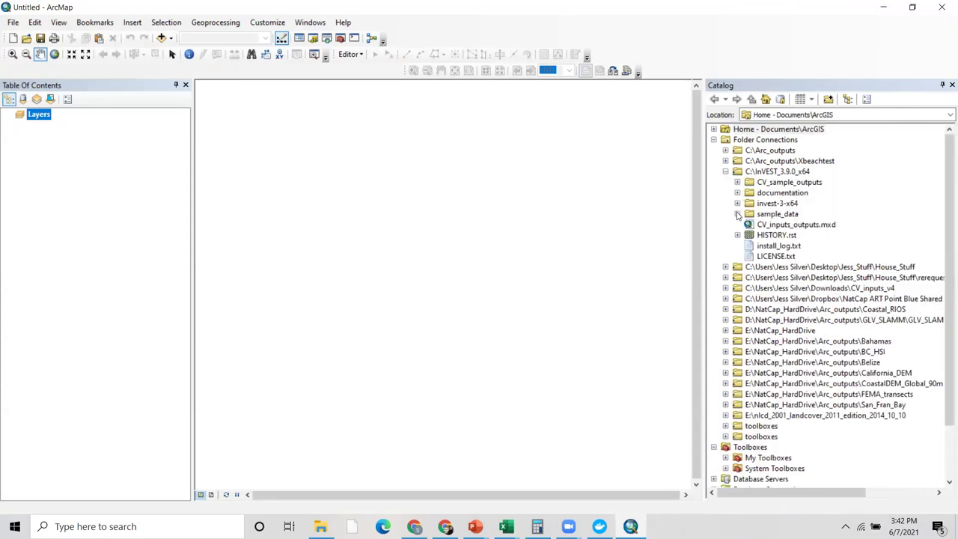
left_click(737, 214)
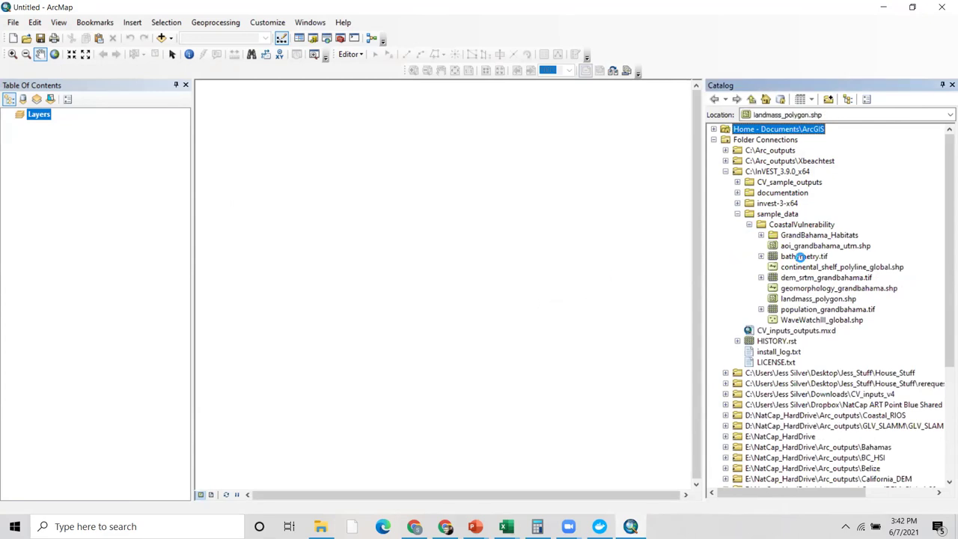
left_click(737, 214)
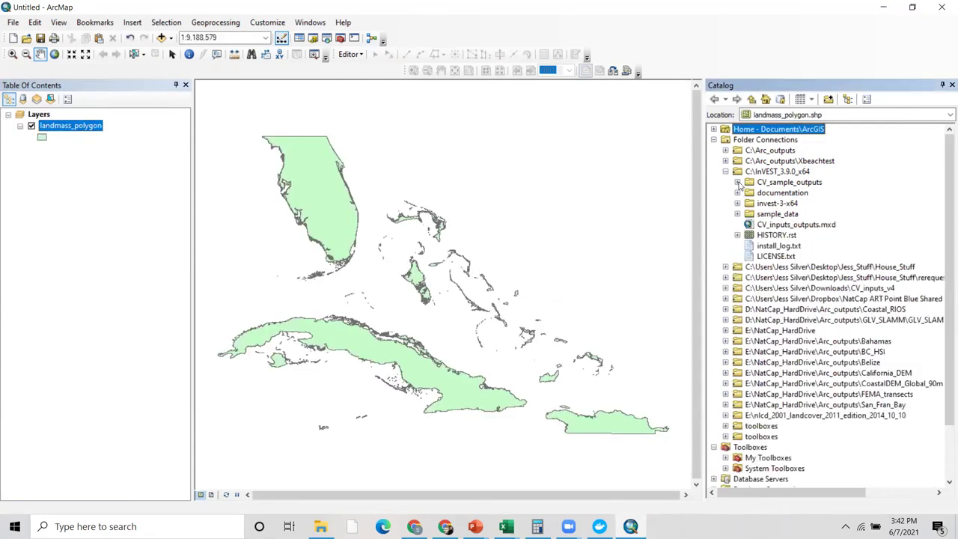
left_click(739, 183)
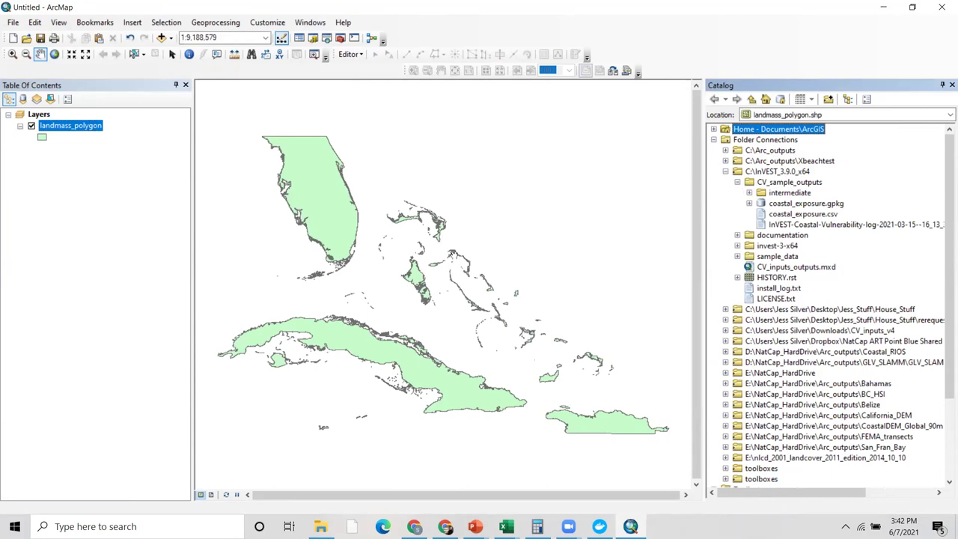
left_click_drag(705, 202, 668, 203)
left_click(753, 183)
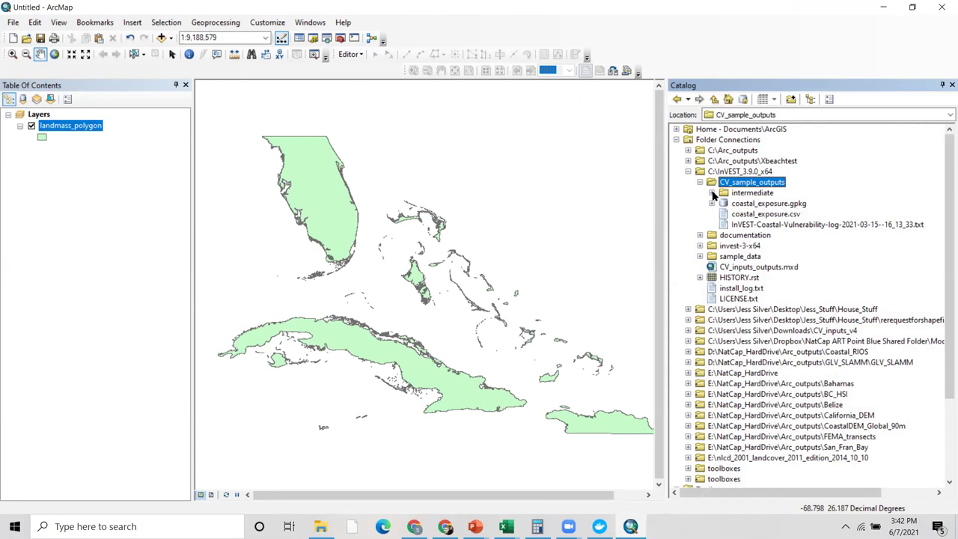
Browse the intermediate and wind_wave folders, collapse them, and select the Coastal Vulnerability run log.
left_click(712, 192)
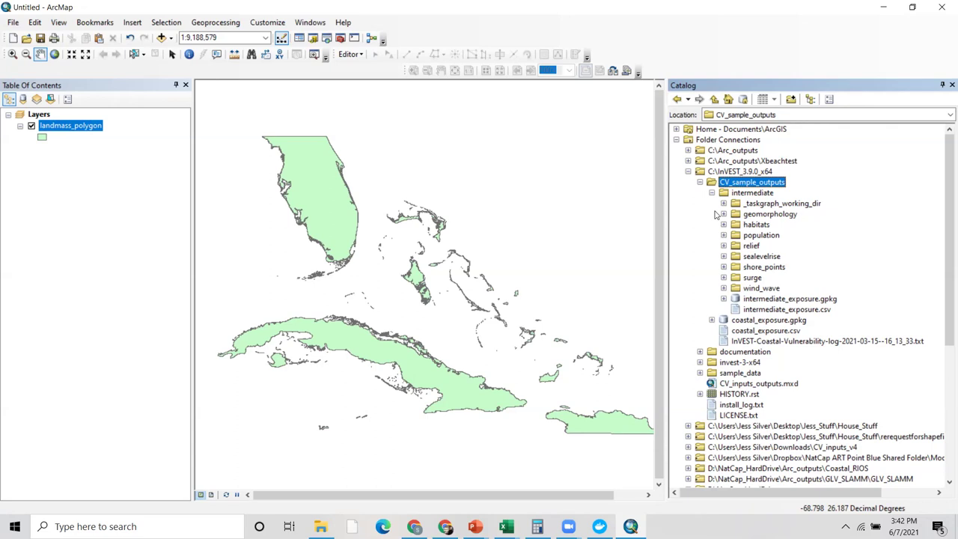
left_click(724, 288)
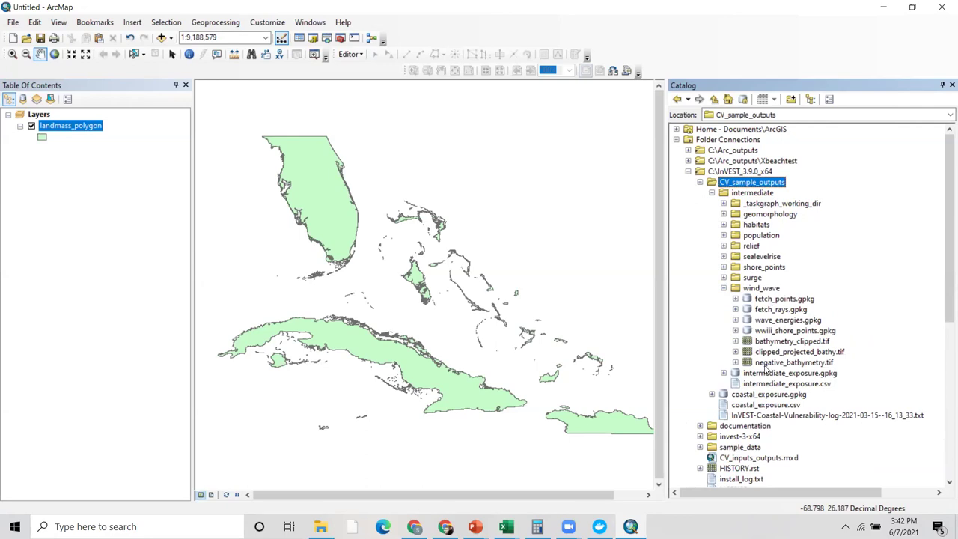
left_click(724, 289)
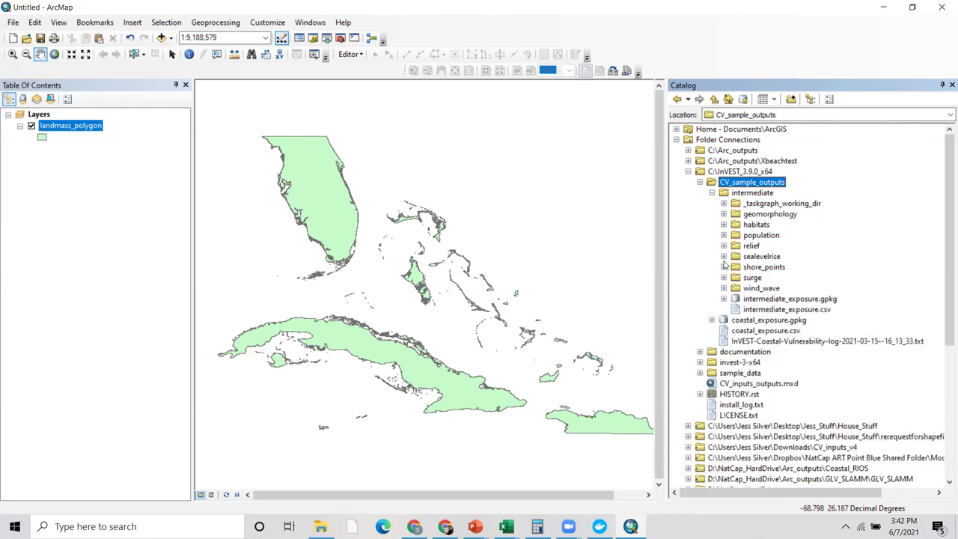
left_click(712, 193)
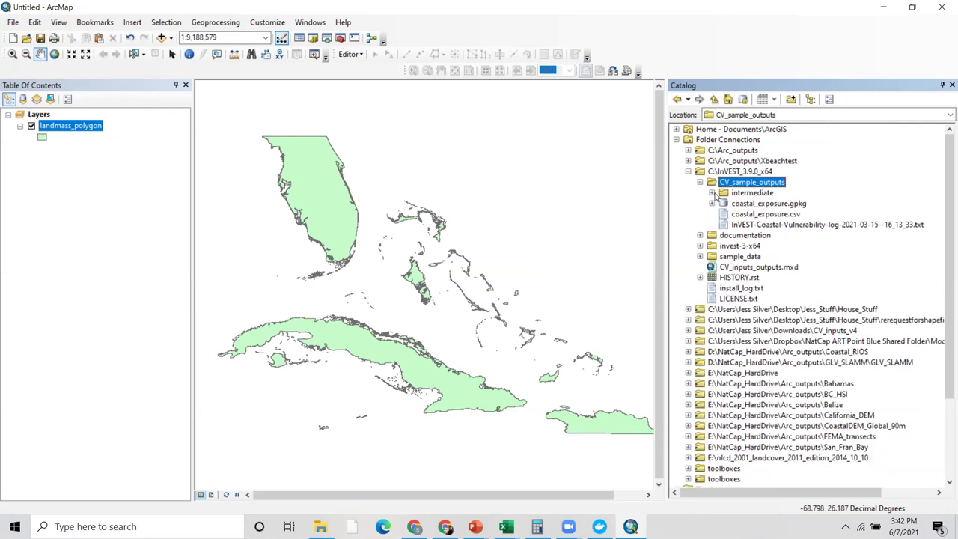
left_click(748, 226)
double_click(748, 227)
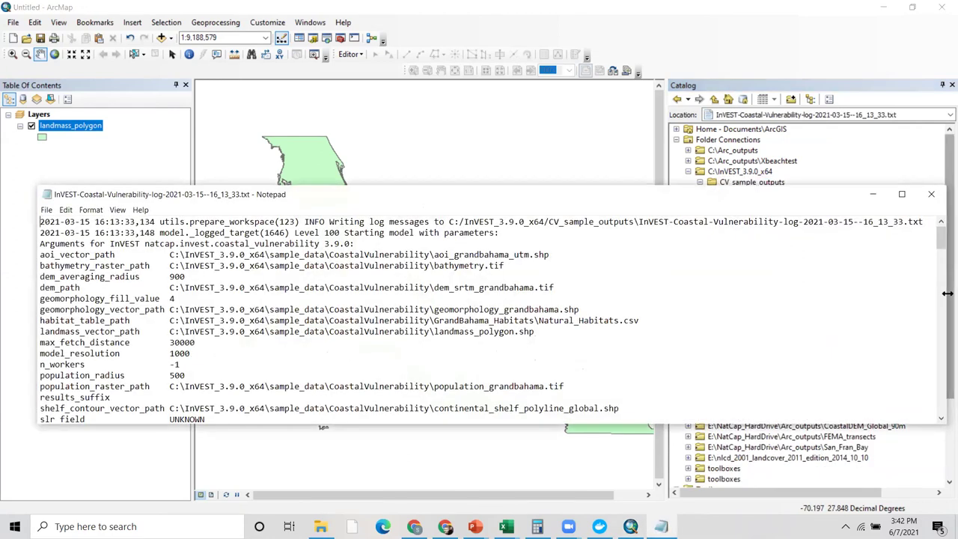
left_click_drag(946, 294, 662, 294)
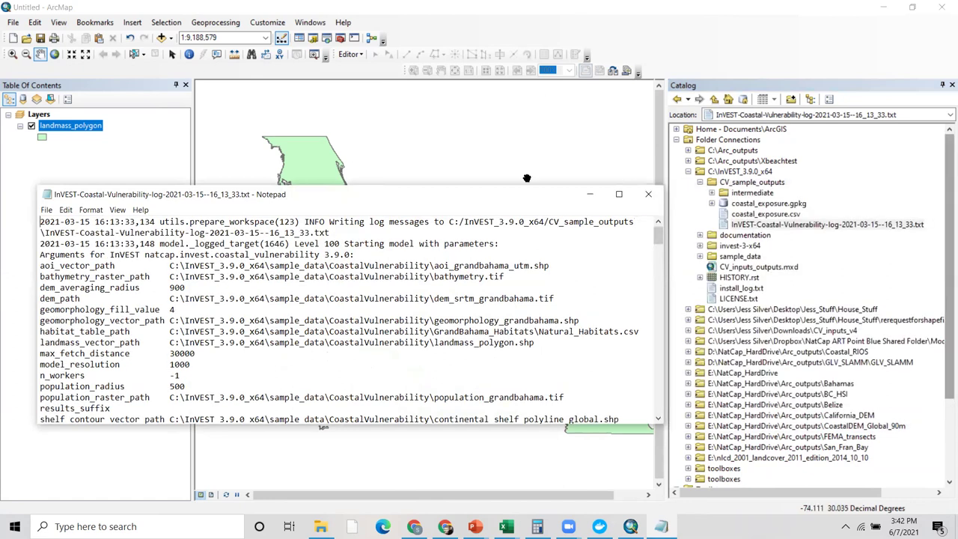
left_click_drag(531, 185, 530, 43)
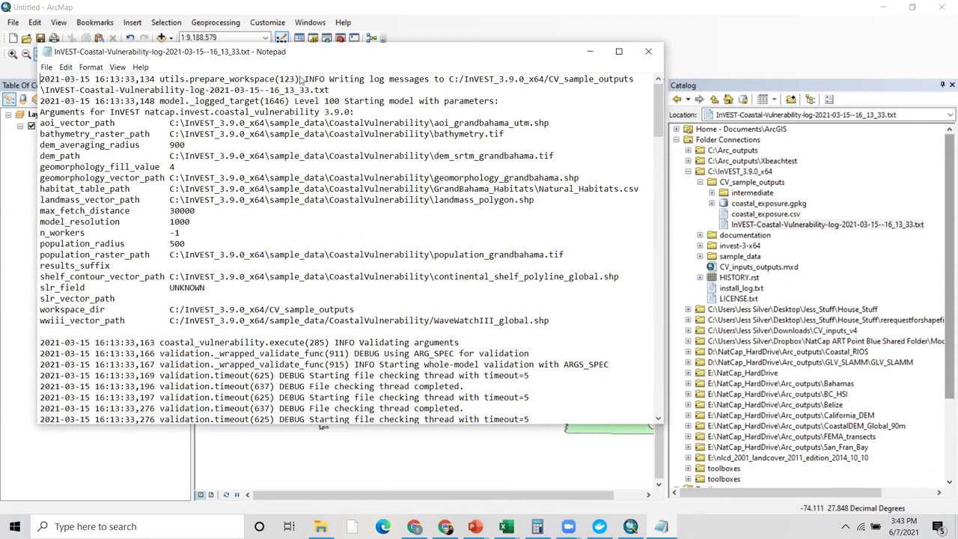
left_click_drag(41, 121, 570, 325)
left_click(578, 325)
scroll(359, 280, "down", 2)
left_click_drag(663, 111, 697, 428)
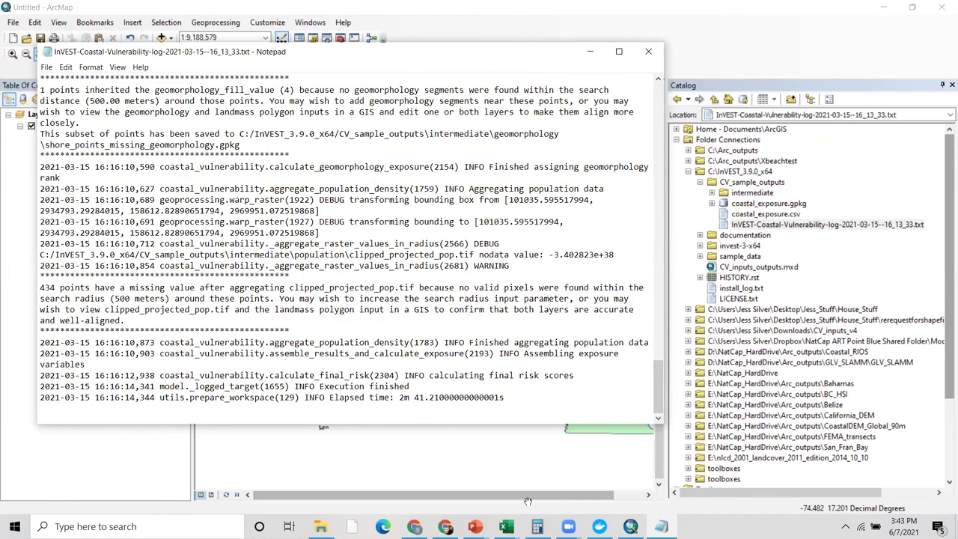
scroll(185, 312, "up", 6)
left_click_drag(509, 265, 217, 188)
left_click(221, 212)
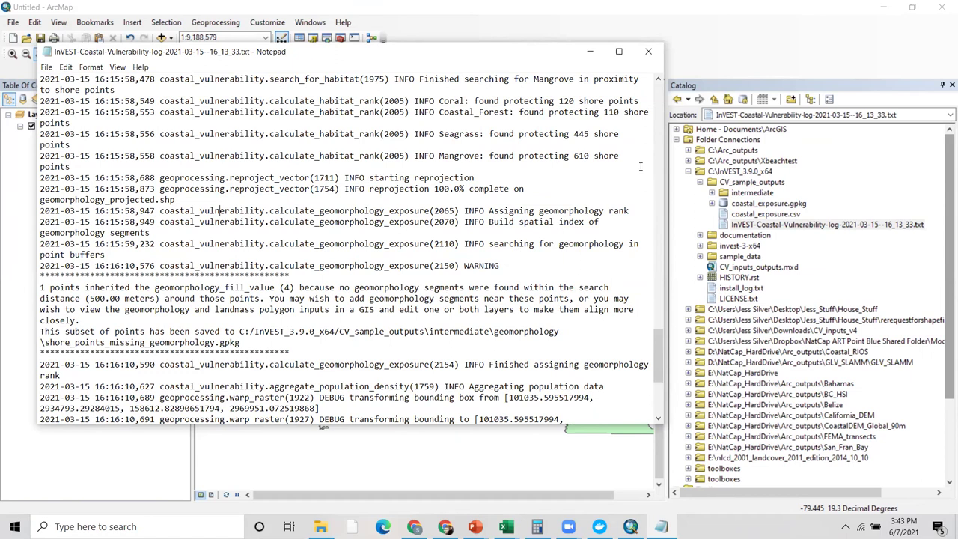
left_click(648, 52)
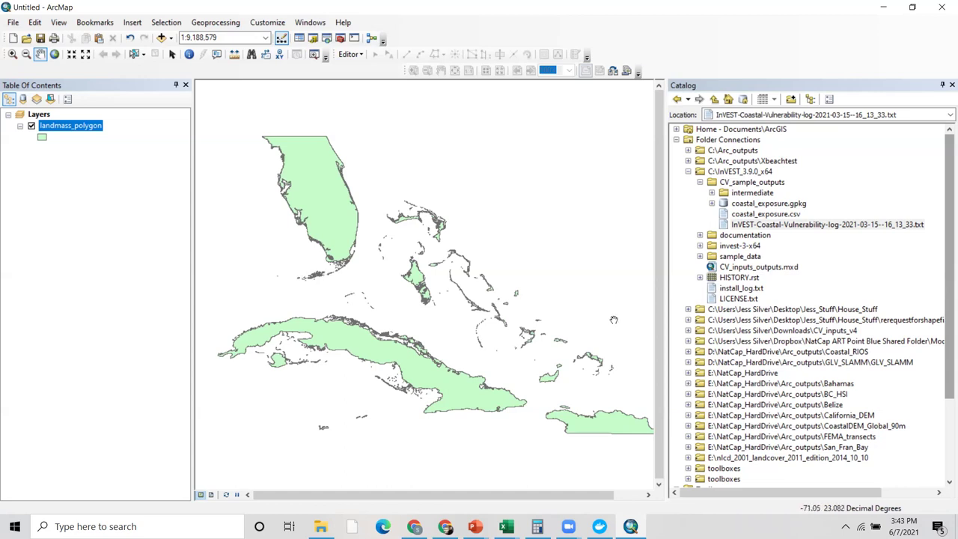
Add main.coastal_exposure from coastal_exposure.gpkg to the map using the input extent.
left_click(712, 204)
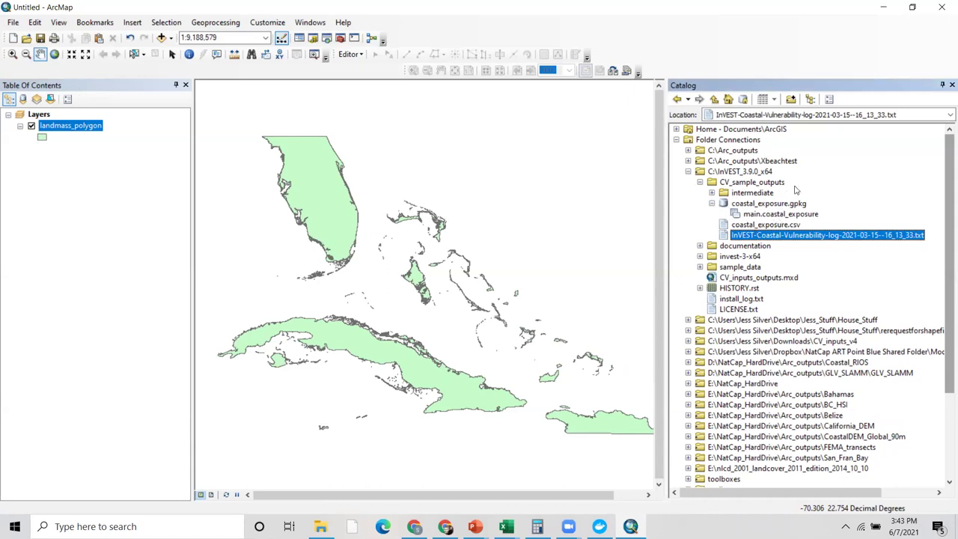
left_click_drag(778, 214, 440, 251)
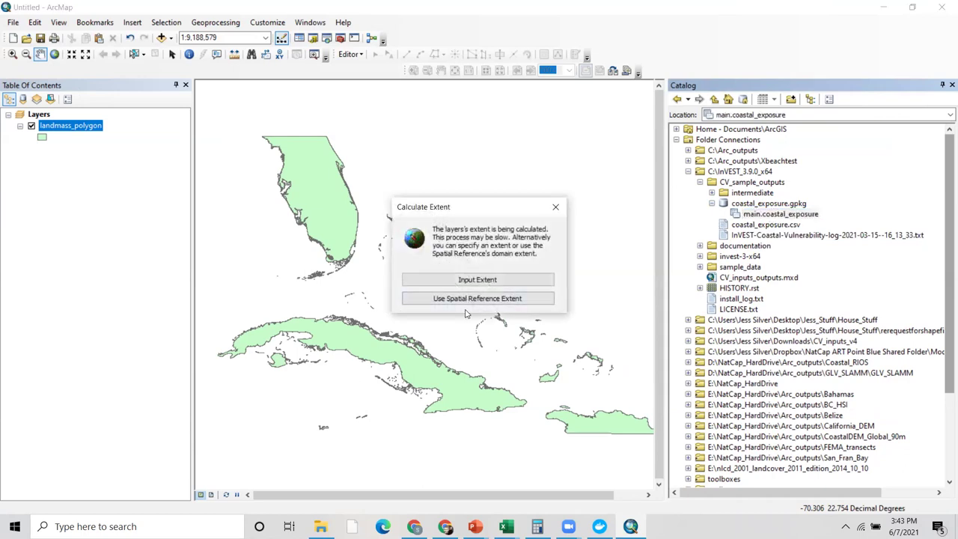
left_click(459, 279)
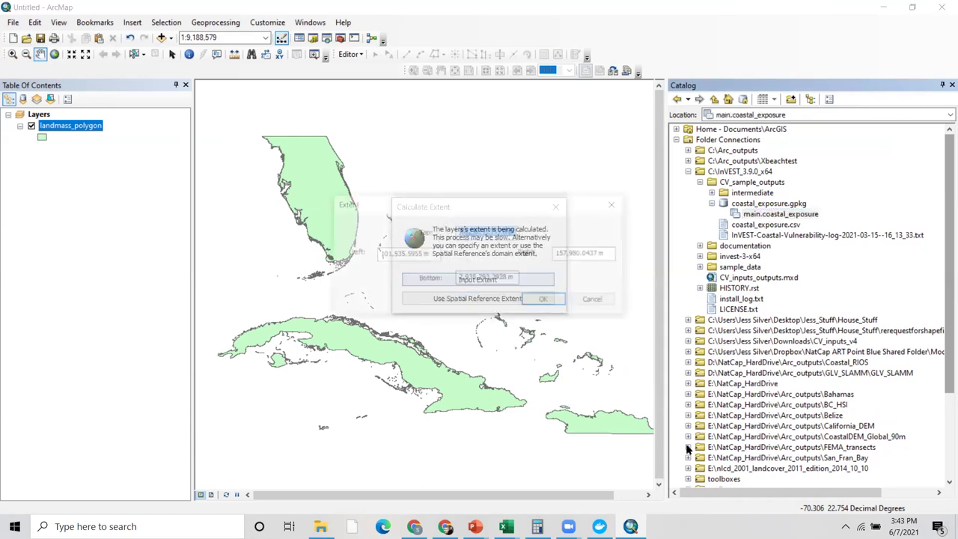
left_click(547, 301)
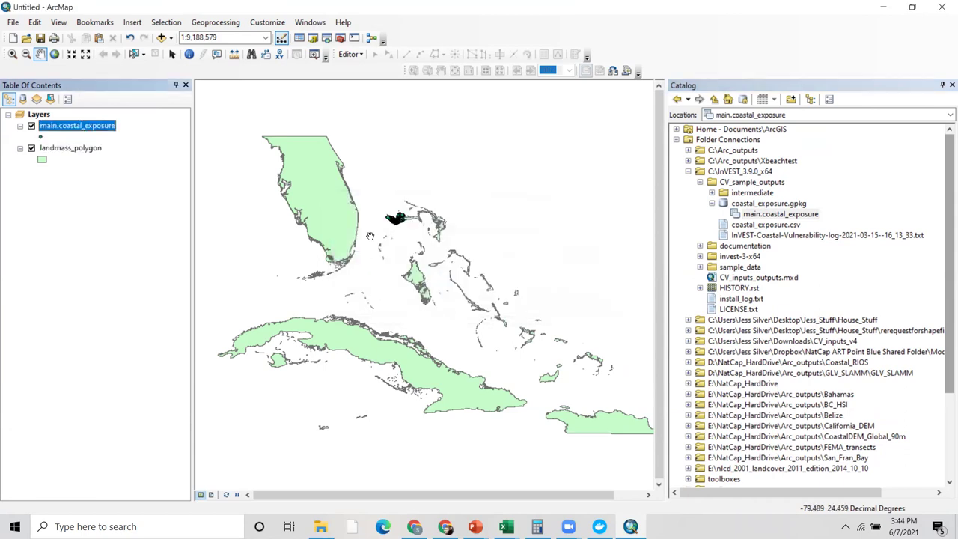
Zoom in on western Grand Bahama and open the shore points' attribute table.
left_click(13, 54)
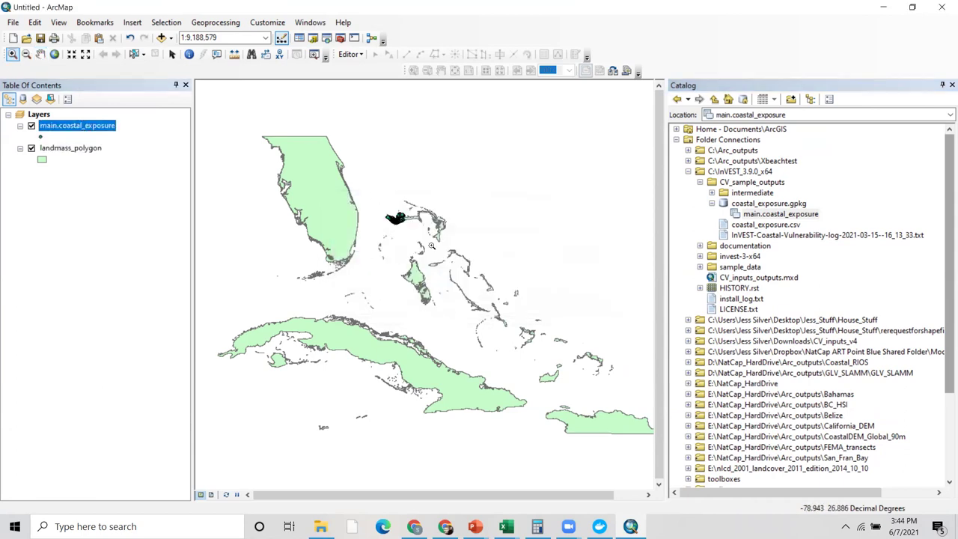
left_click_drag(375, 196, 439, 255)
left_click_drag(290, 181, 436, 310)
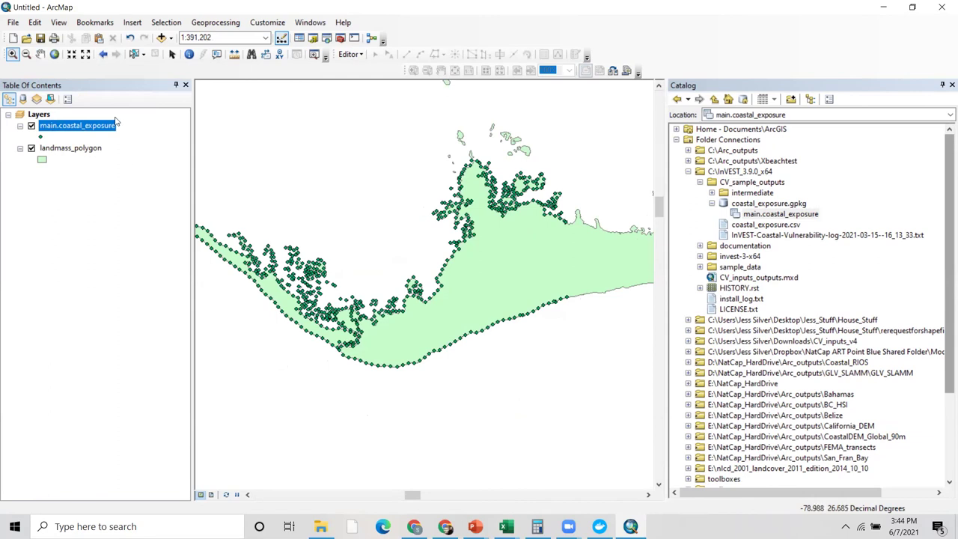
right_click(93, 129)
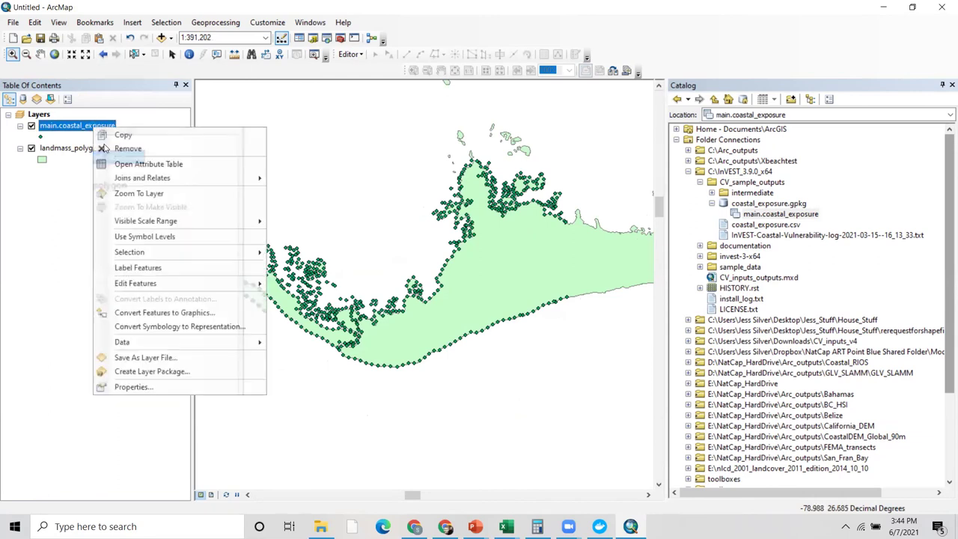
left_click(118, 165)
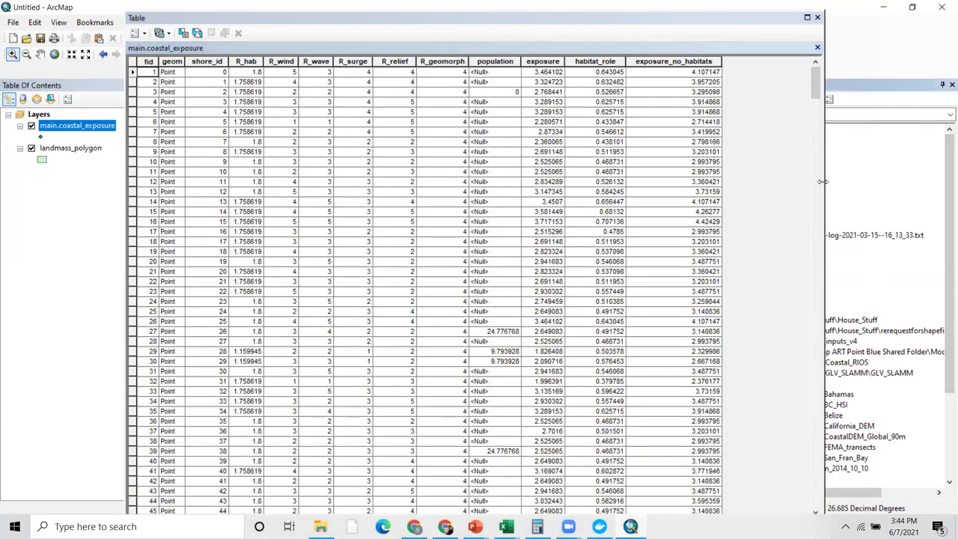
Widen the Table window and highlight the shore_id and R_ rank columns.
left_click_drag(824, 181, 904, 181)
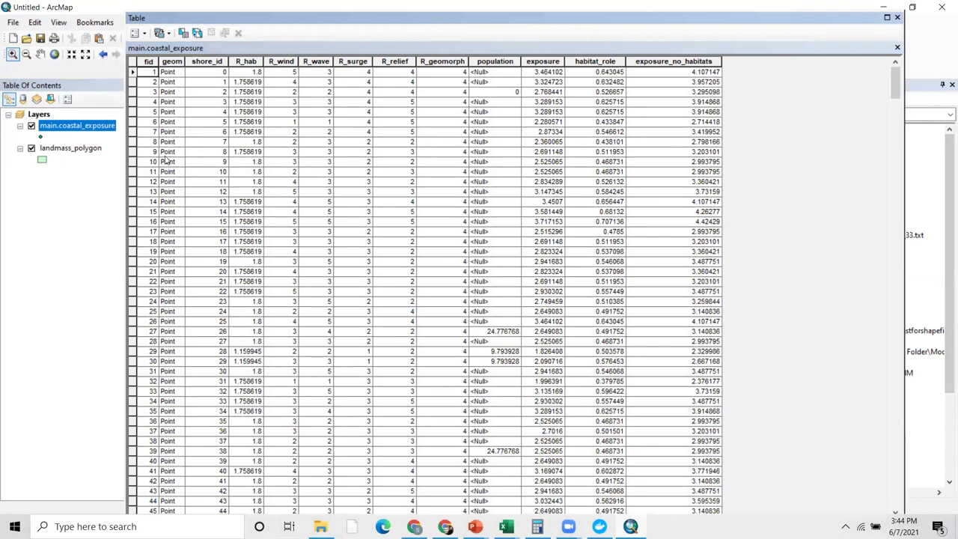
left_click(202, 63)
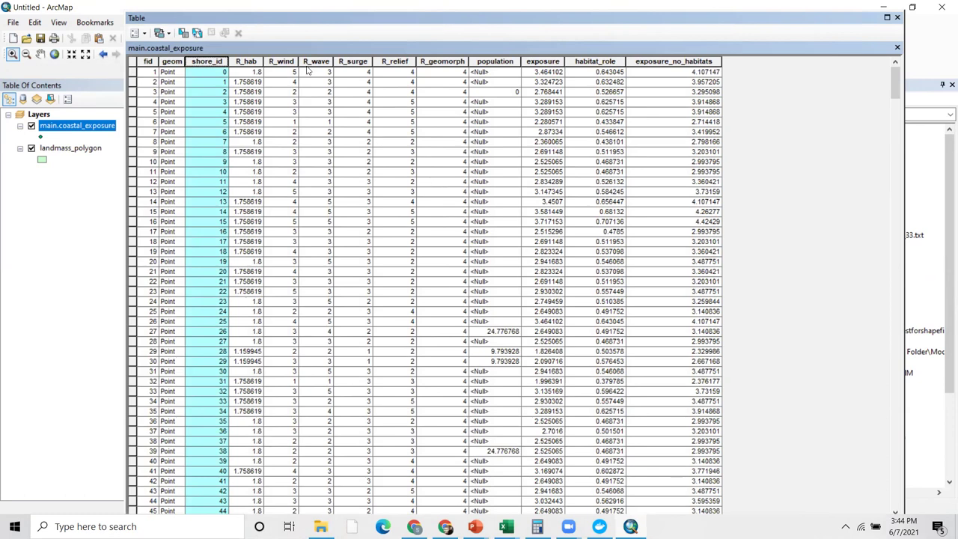
left_click_drag(253, 61, 447, 63)
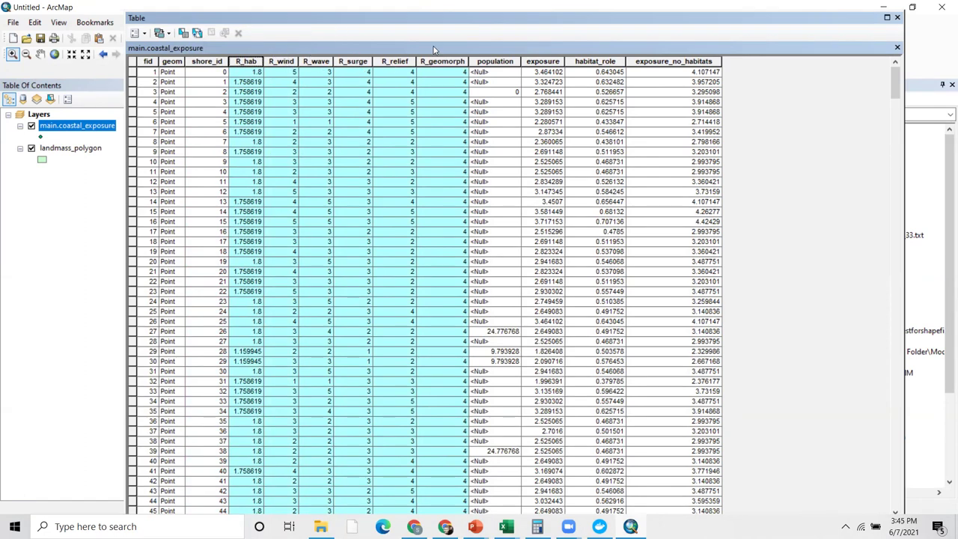
left_click(385, 210)
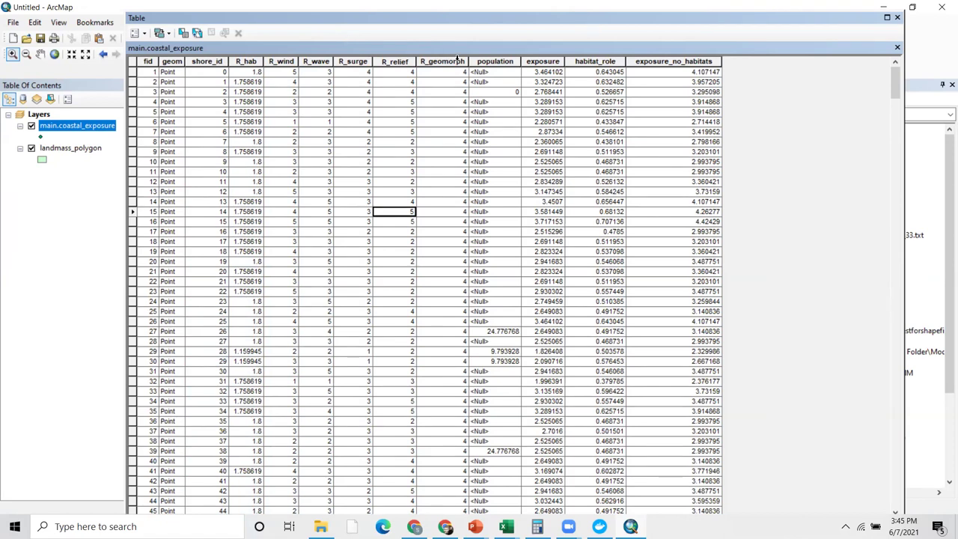
Autofit the exposure column, review population, exposure_no_habitats and habitat_role, then close the table.
left_click(486, 59)
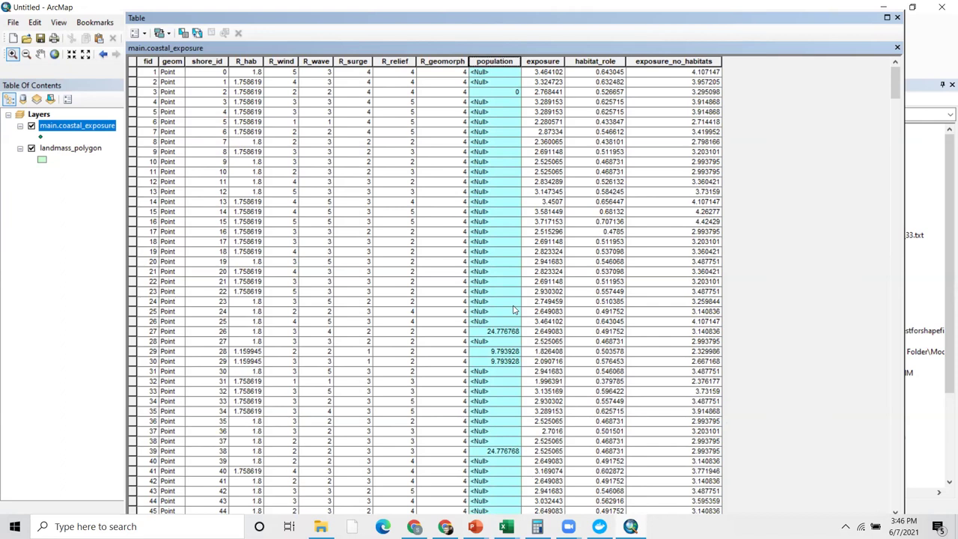
left_click(541, 60)
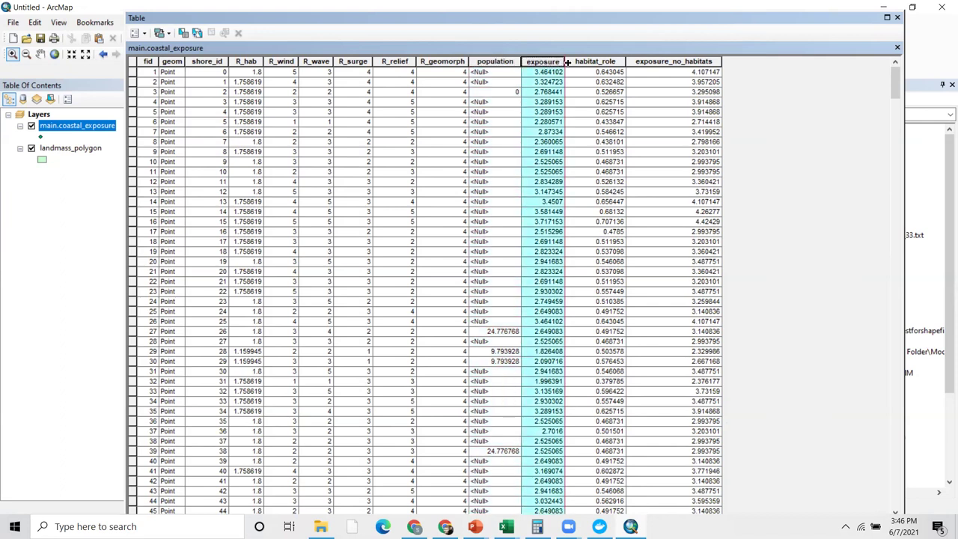
double_click(565, 66)
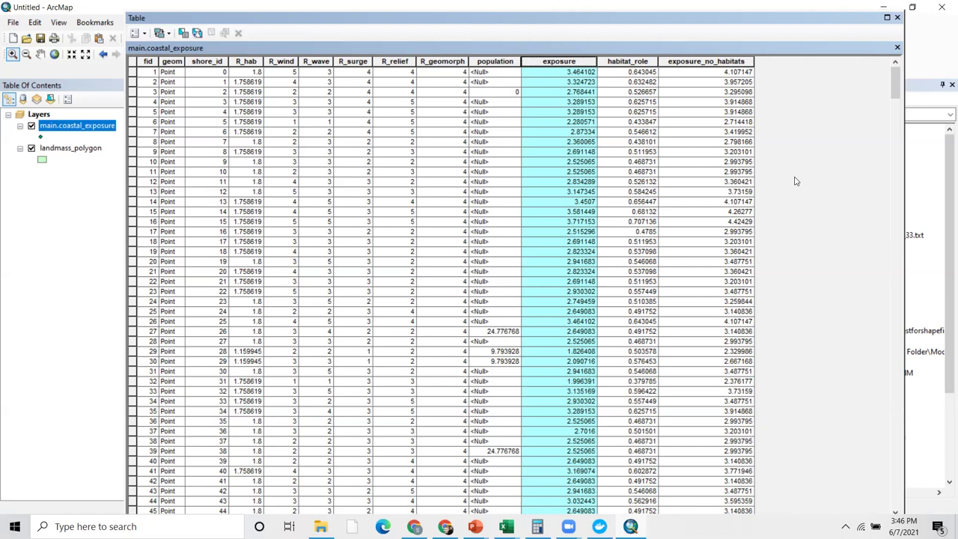
left_click(703, 60)
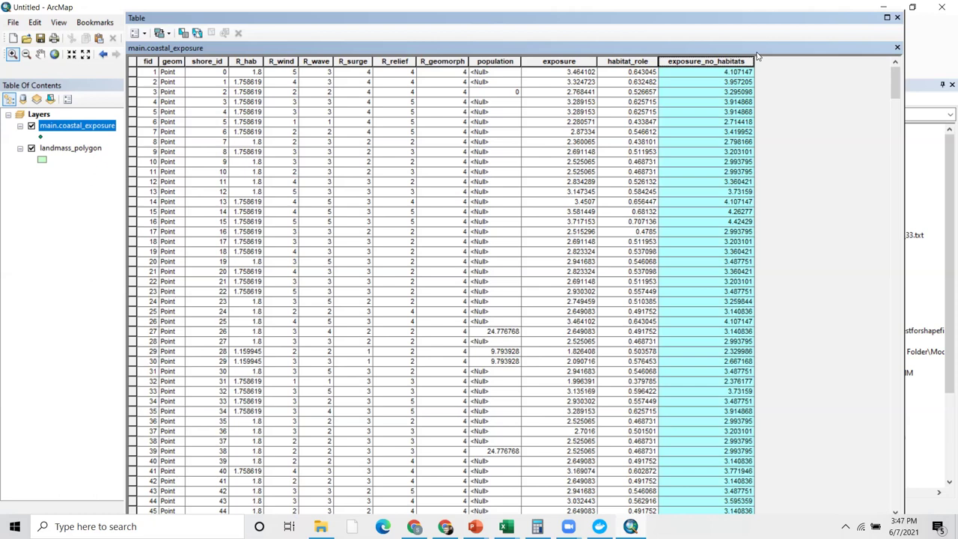
left_click(628, 62)
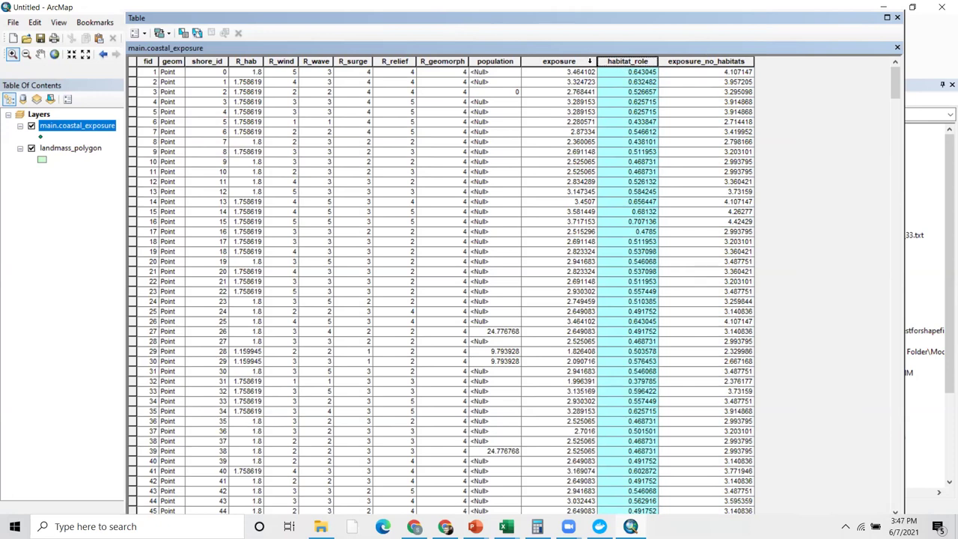
left_click(897, 16)
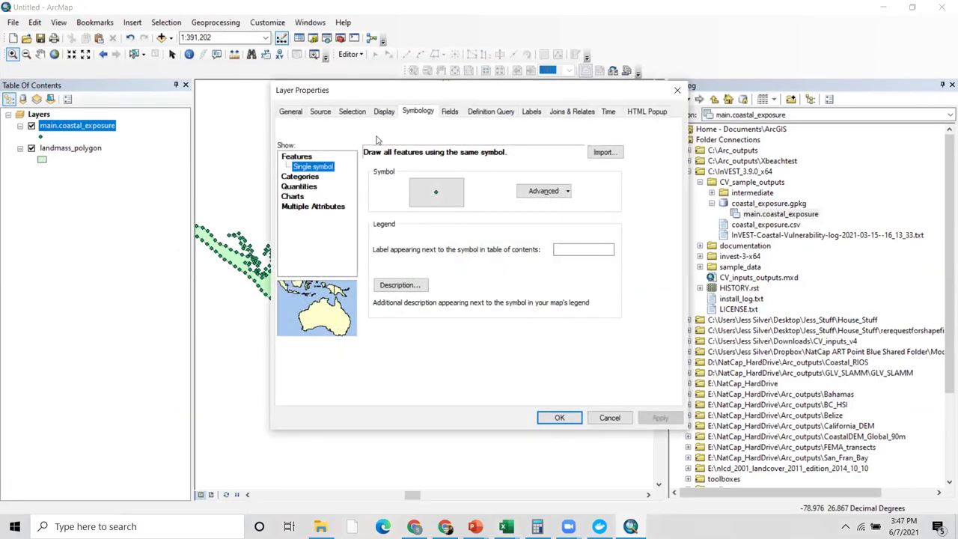
Categorise the points by unique exposure values, adding all values.
left_click(300, 177)
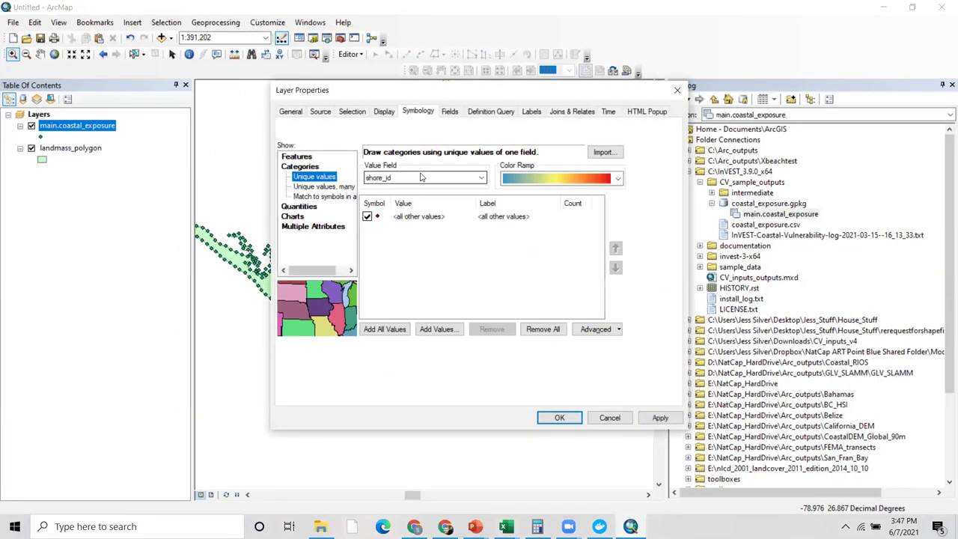
left_click(421, 178)
left_click(416, 254)
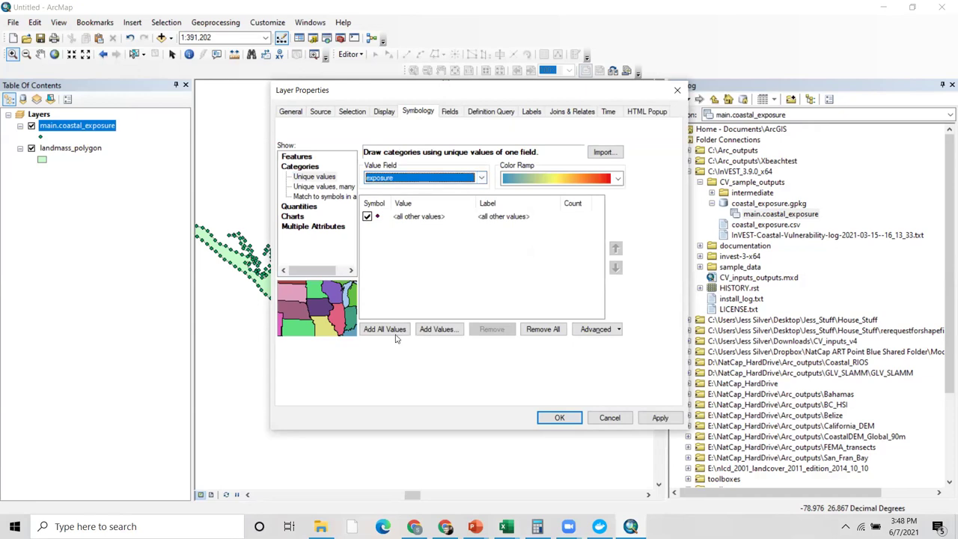
left_click(394, 330)
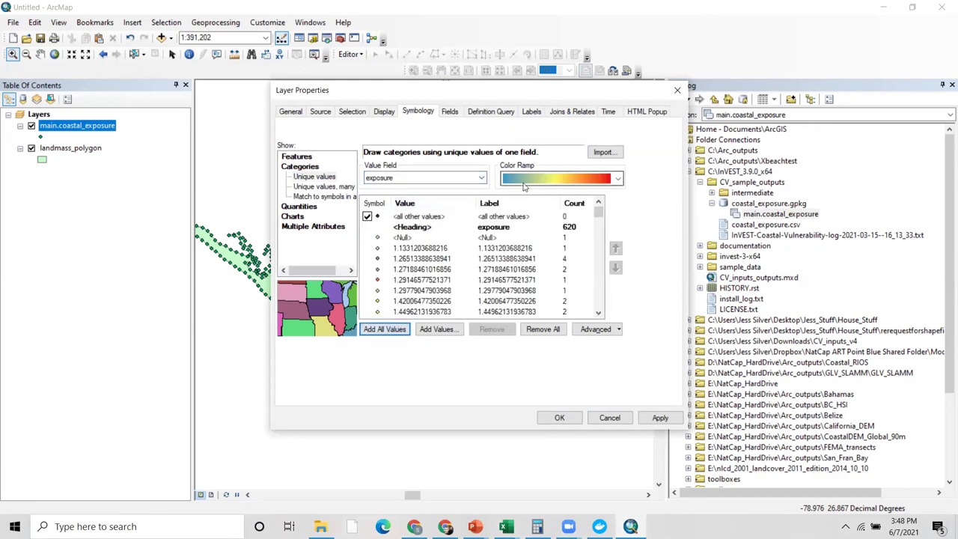
Give all category symbols no outline and size 3.
right_click(362, 199)
left_click(420, 241)
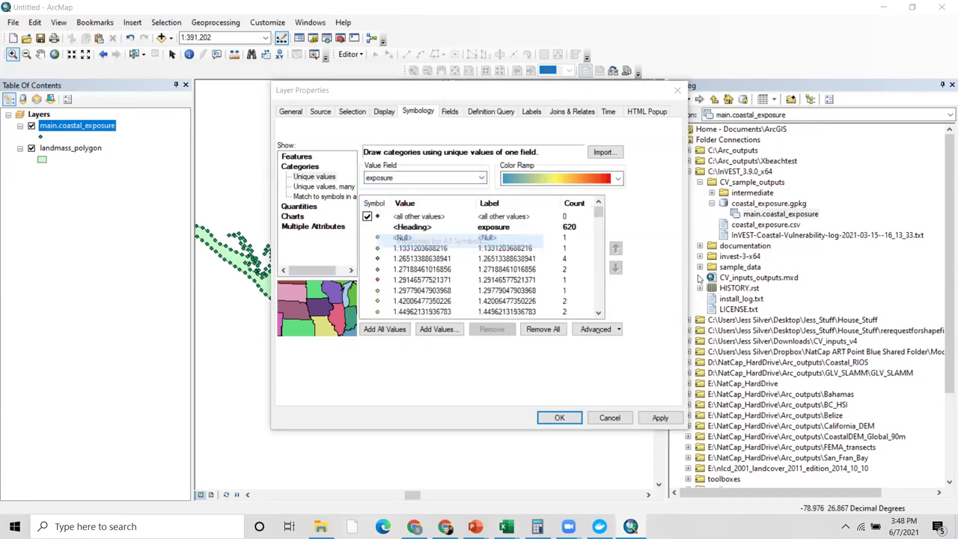
left_click(837, 218)
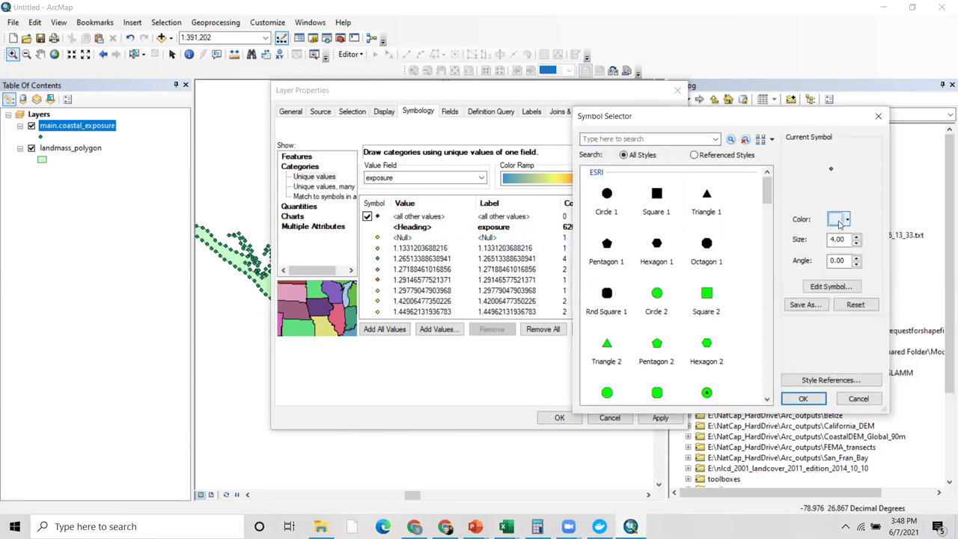
left_click(845, 288)
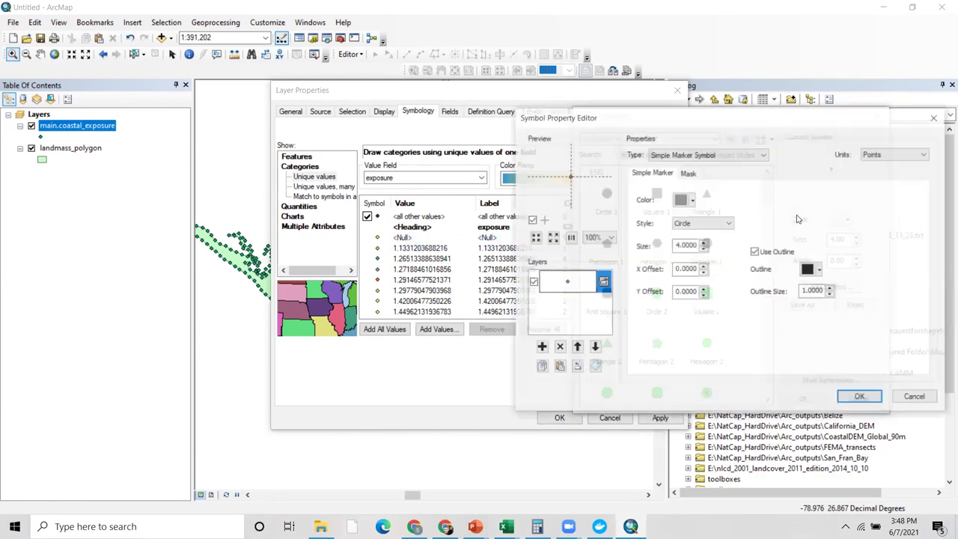
left_click(755, 253)
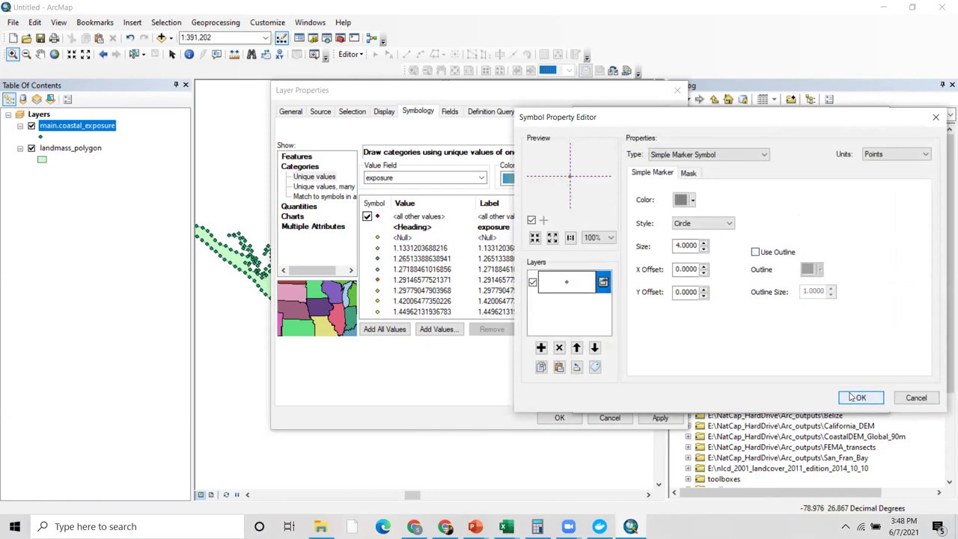
left_click(859, 397)
double_click(837, 240)
type("3")
left_click(812, 398)
Apply the yellow-to-blue colour ramp, set the <Null> symbol to No Color, and apply.
left_click(618, 178)
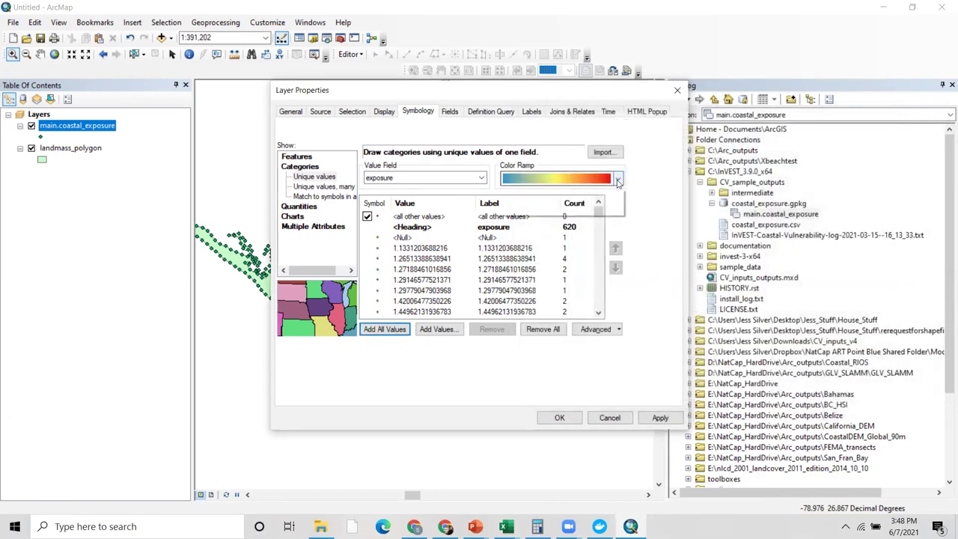
left_click(594, 241)
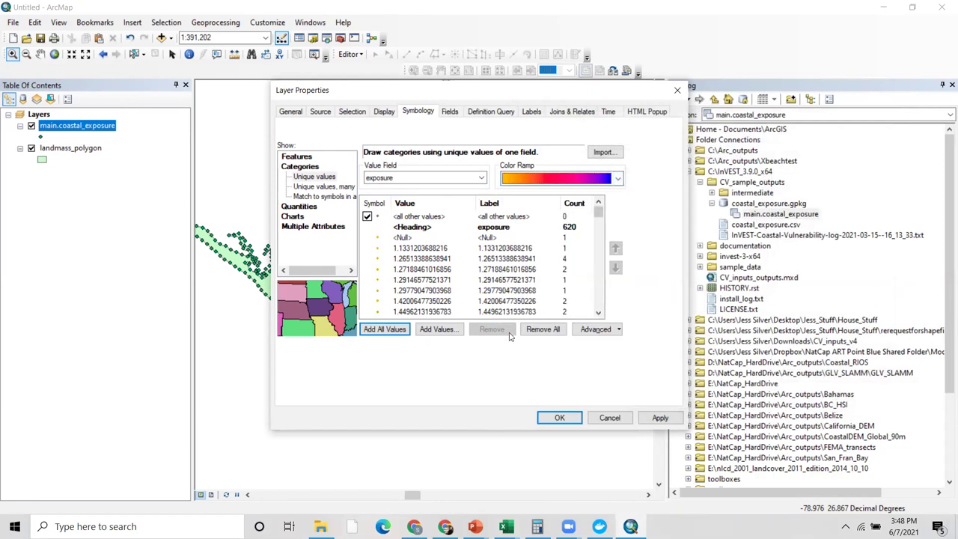
double_click(376, 238)
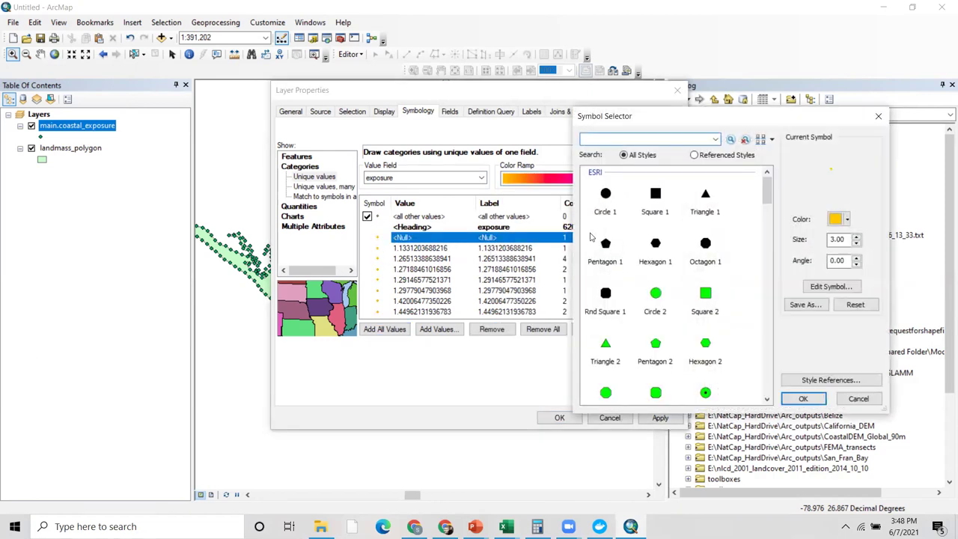
left_click(837, 218)
left_click(843, 234)
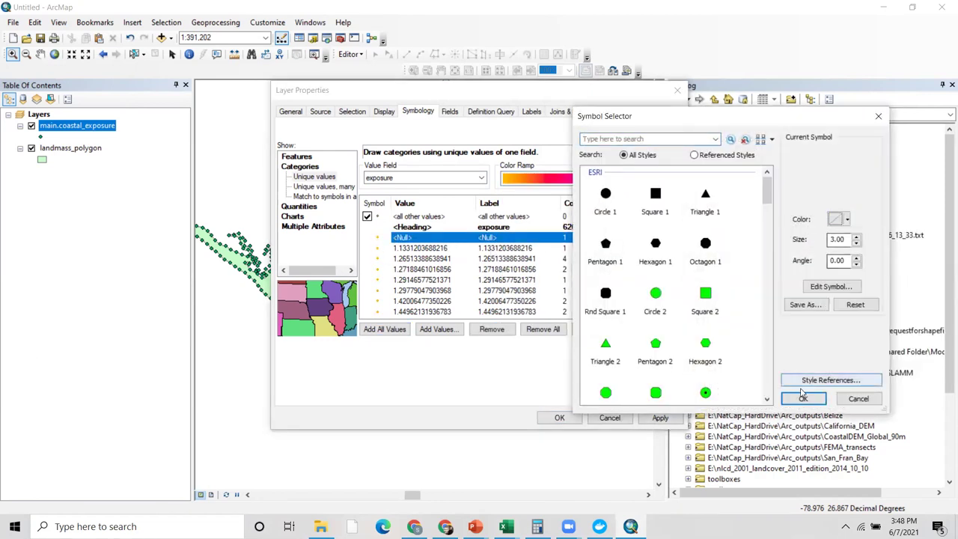
left_click(802, 399)
left_click(659, 418)
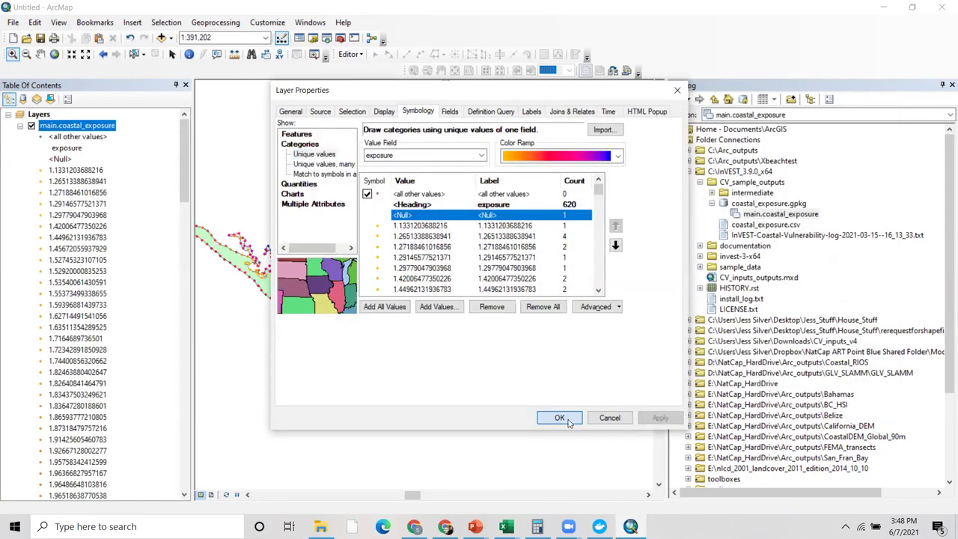
left_click(564, 419)
scroll(438, 223, "down", 1)
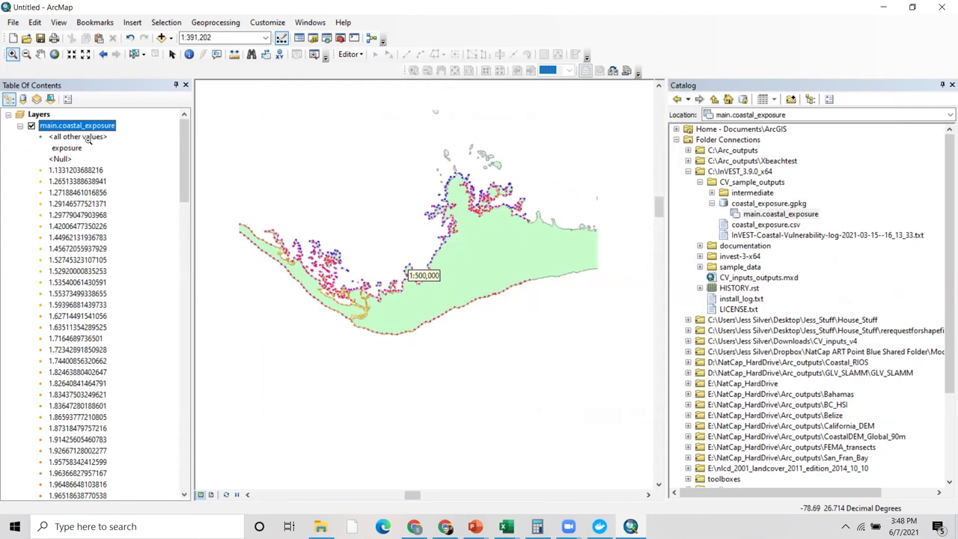
Collapse the coastal_exposure legend and drag Coral.shp from GrandBahama_Habitats onto the map.
left_click(19, 126)
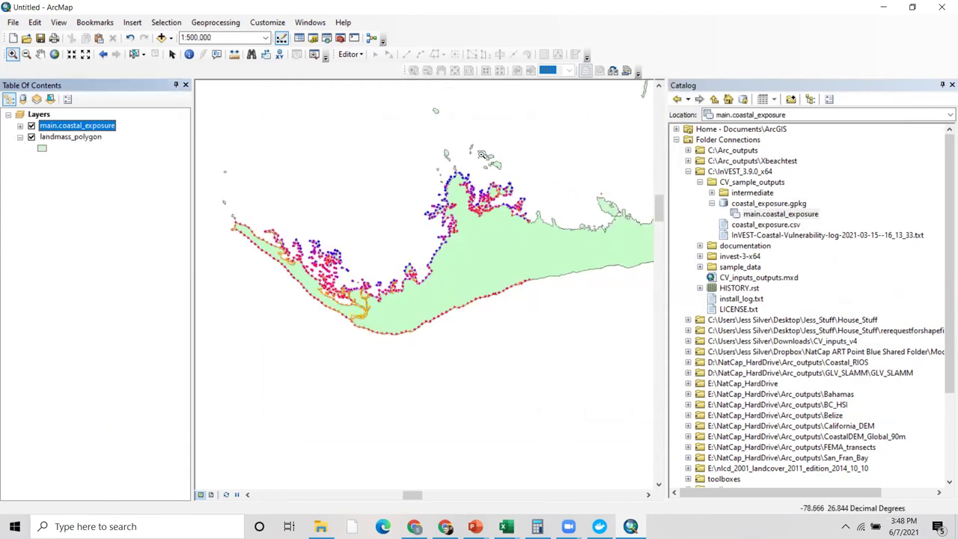
scroll(367, 161, "down", 2)
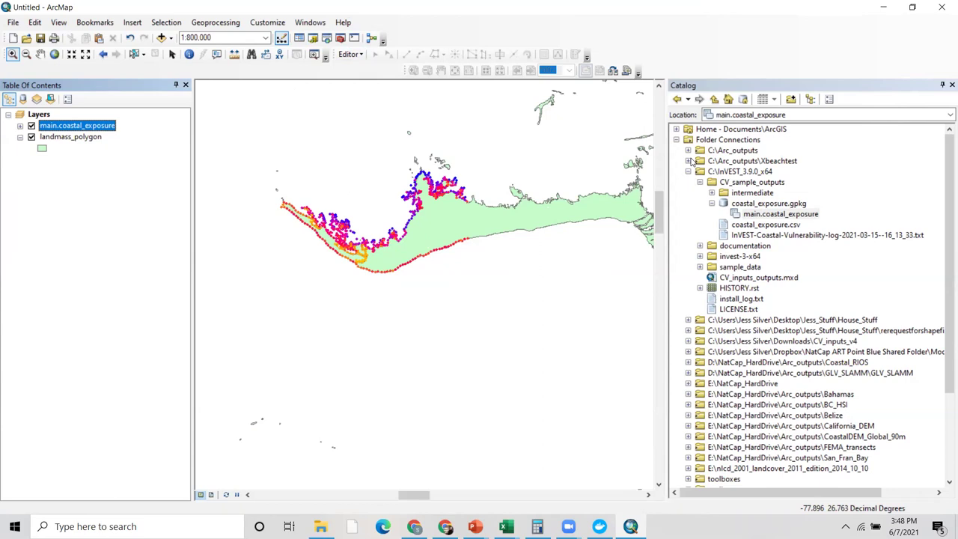
left_click(701, 267)
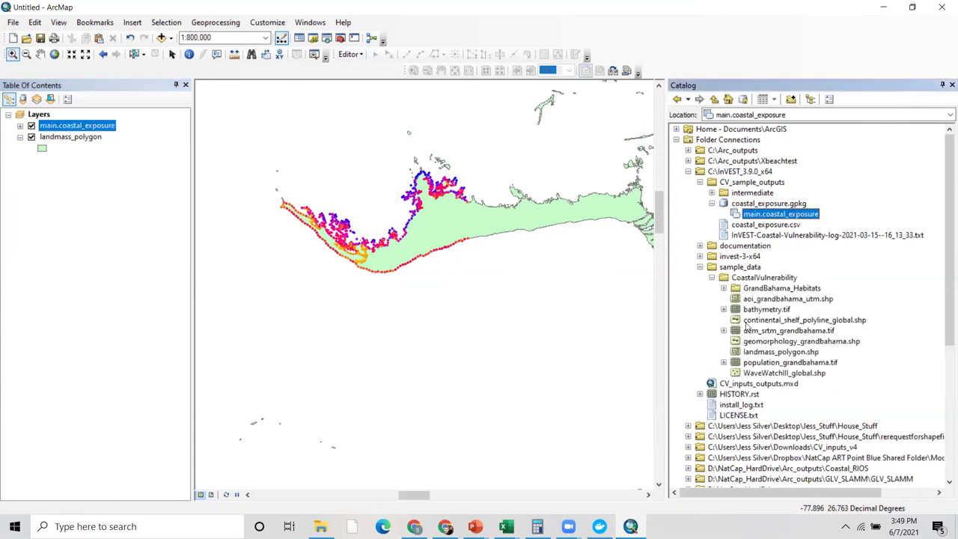
left_click(724, 289)
left_click_drag(771, 310, 394, 281)
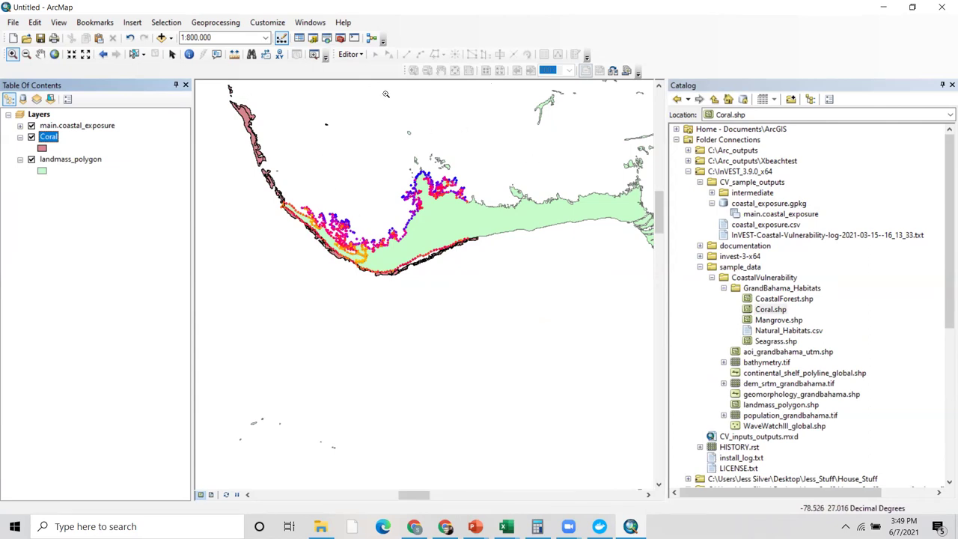
Select main.coastal_exposure and open the Value Field list in its symbology settings.
left_click(47, 139)
left_click(64, 127)
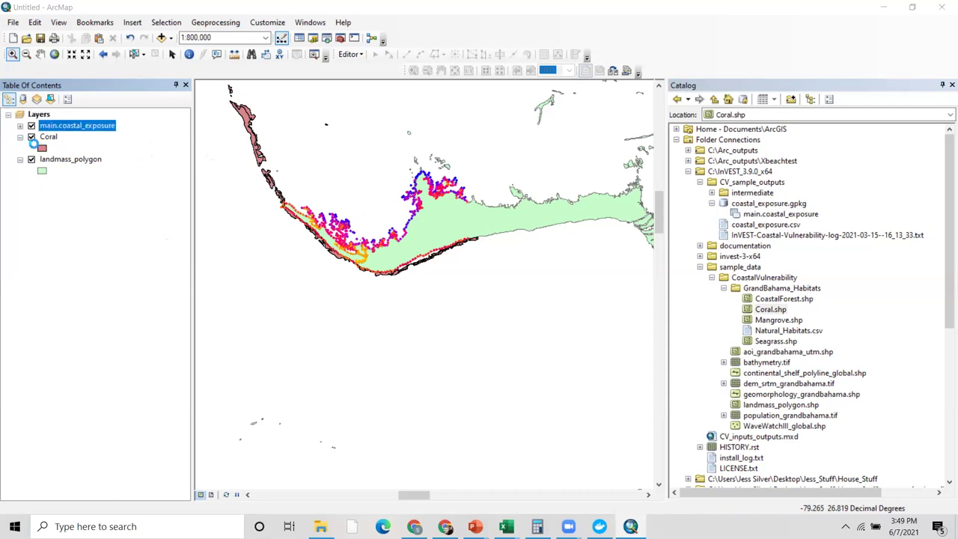
left_click(481, 179)
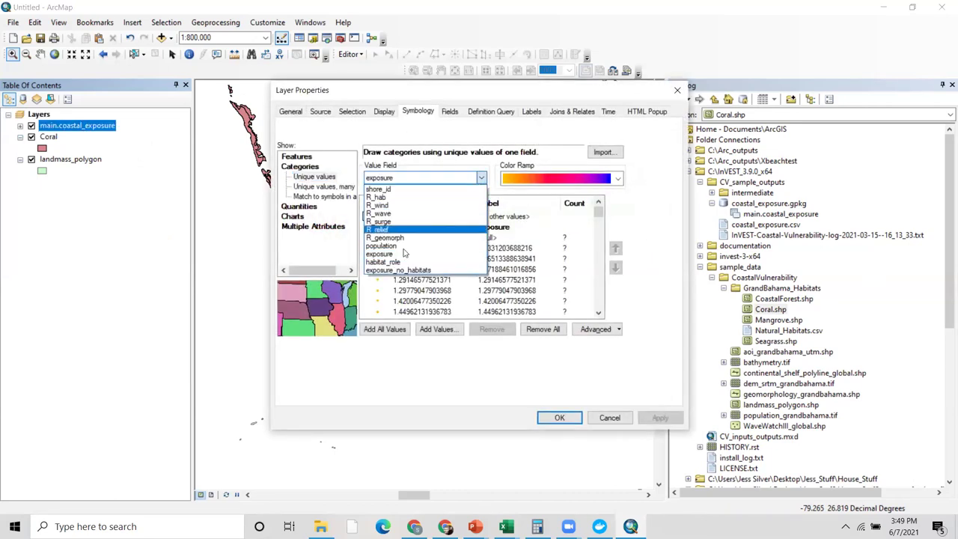
Categorise the shore points by all habitat_role values with a new colour ramp.
left_click(383, 248)
left_click(382, 329)
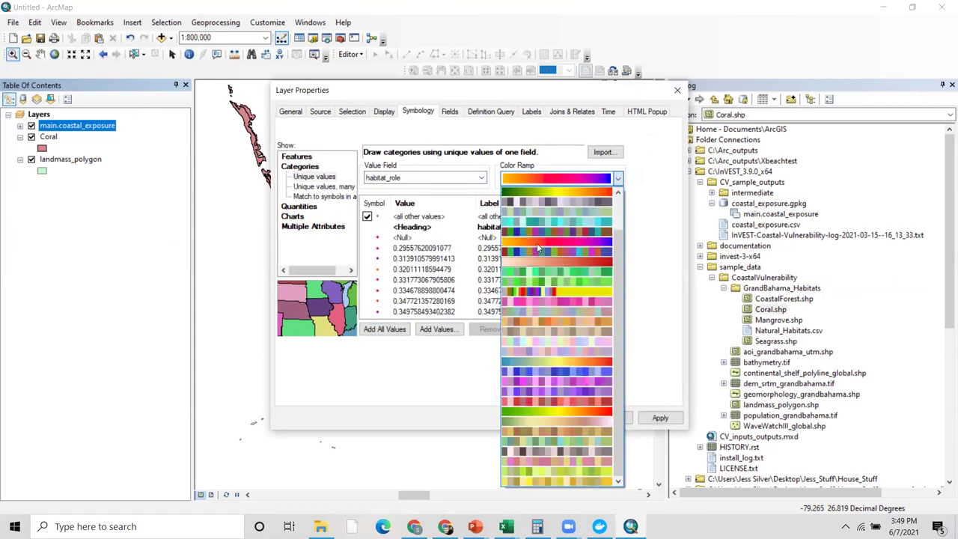
left_click(537, 242)
Give the <Null> category a new point colour and apply the habitat_role symbology.
left_click(377, 239)
double_click(376, 238)
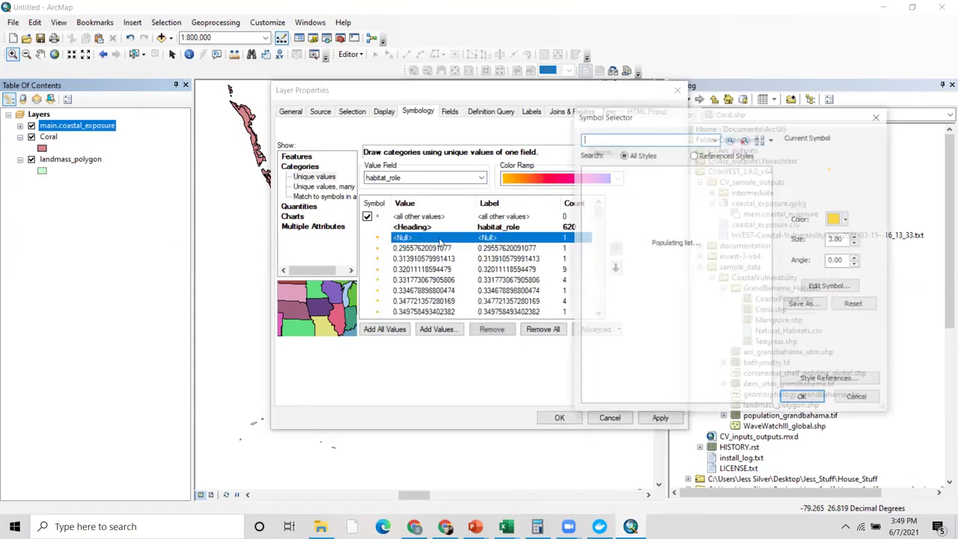
left_click(839, 220)
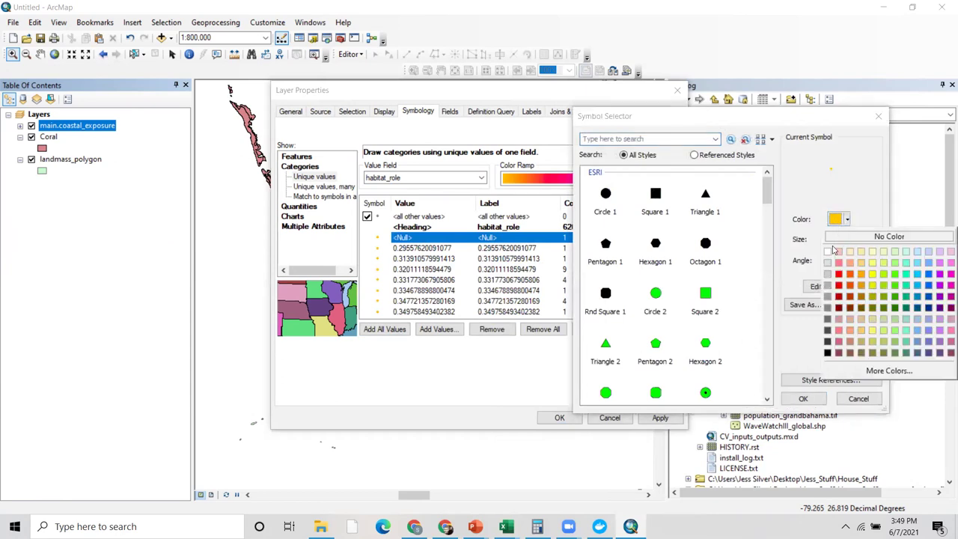
left_click(833, 247)
left_click(801, 399)
left_click(665, 419)
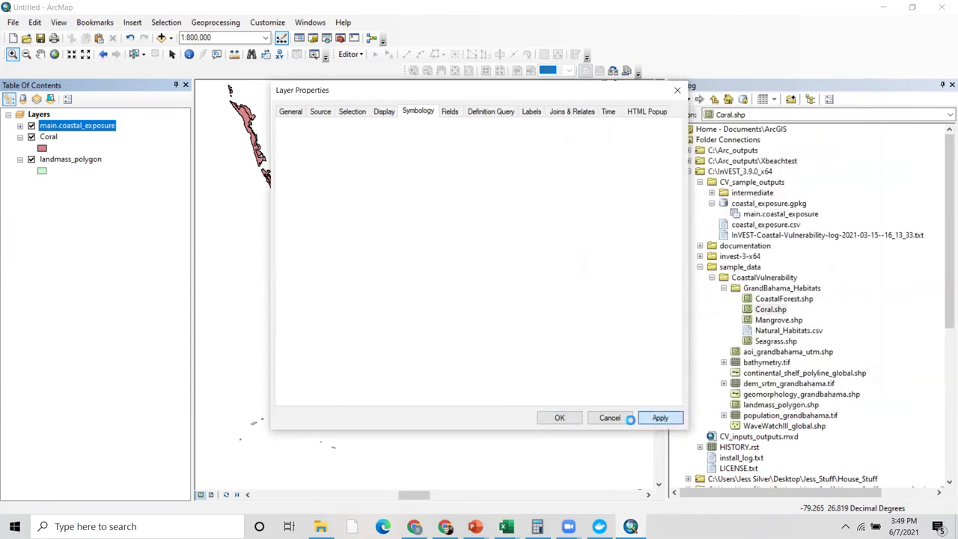
left_click(559, 418)
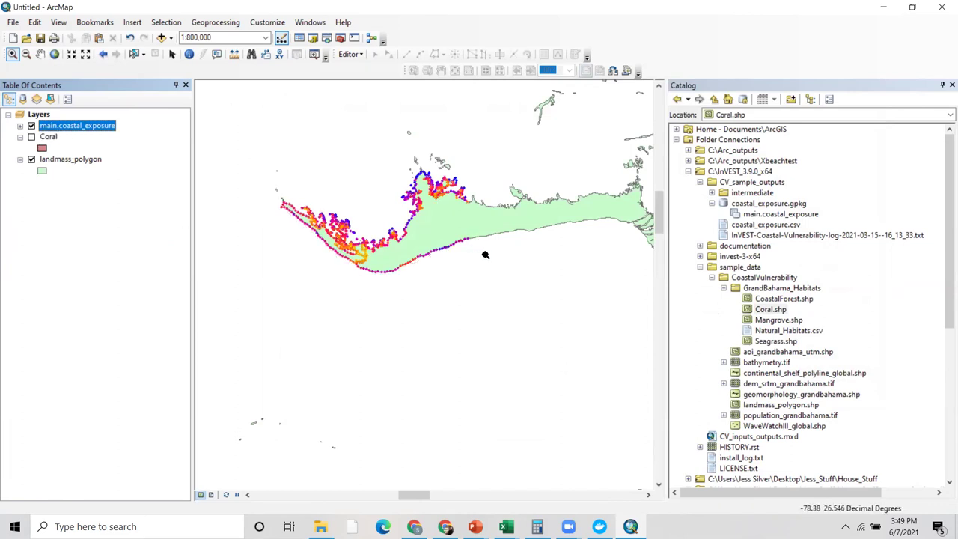
Zoom in on the map and reopen main.coastal_exposure's layer properties.
scroll(445, 268, "down", 1)
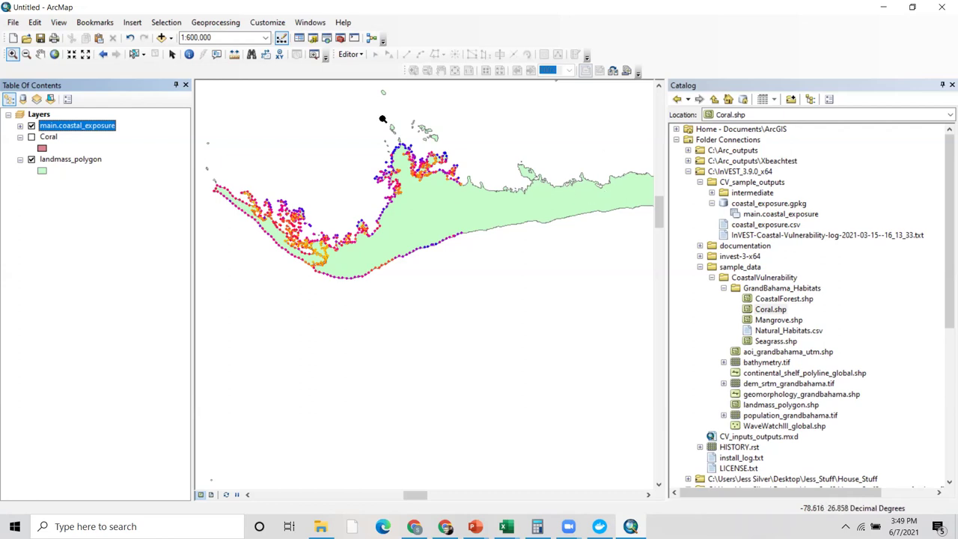
double_click(69, 125)
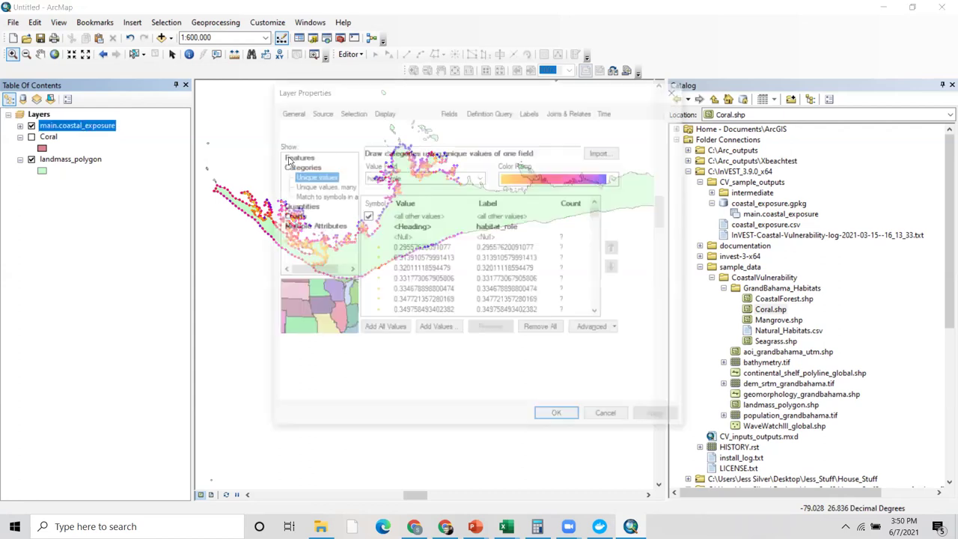
Colour R_surge values 1–5 green to red, then add continental_shelf_polyline_global.shp to the map.
left_click(373, 180)
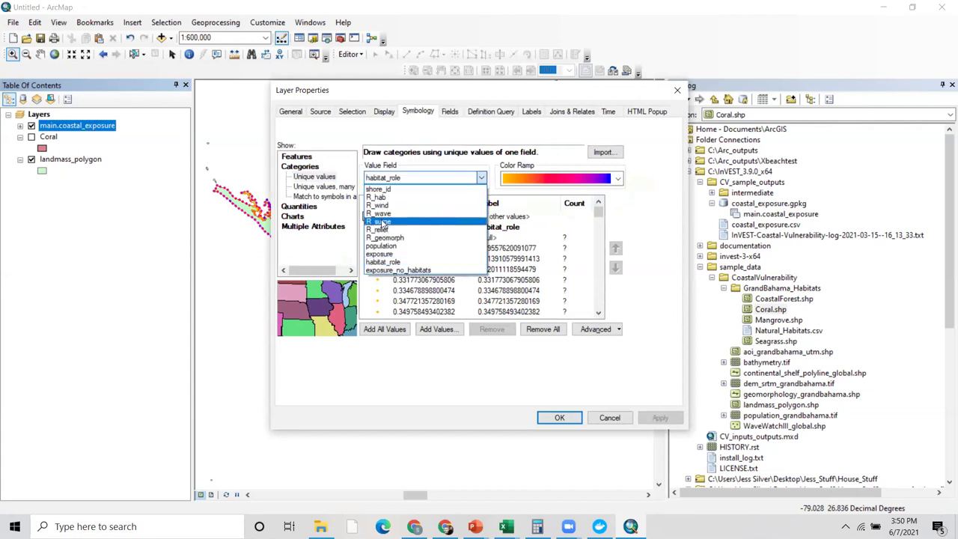
left_click(382, 222)
left_click(391, 328)
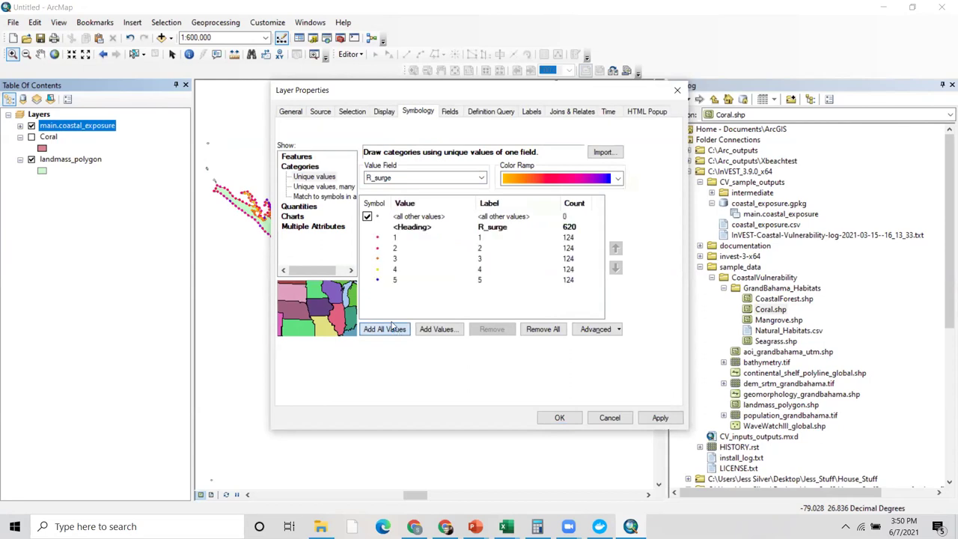
left_click(535, 178)
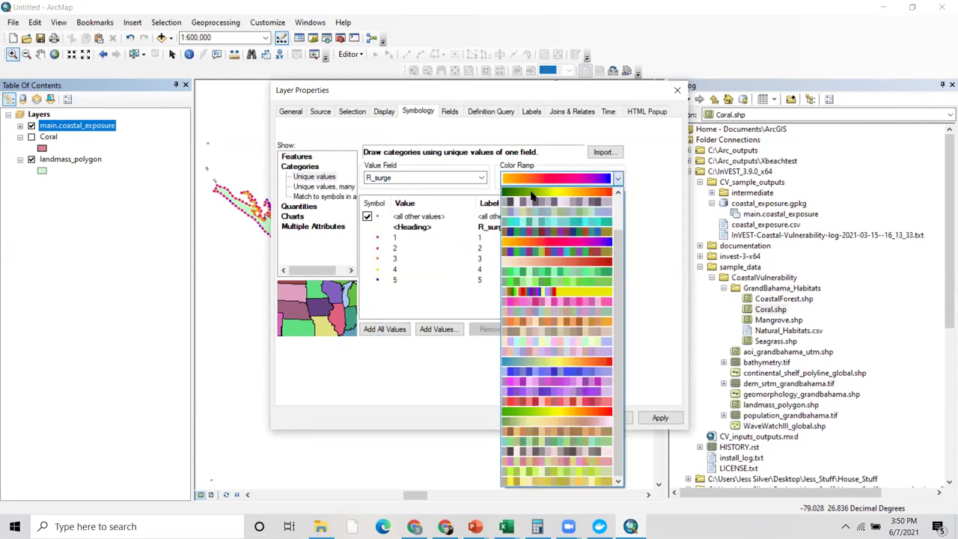
left_click(534, 193)
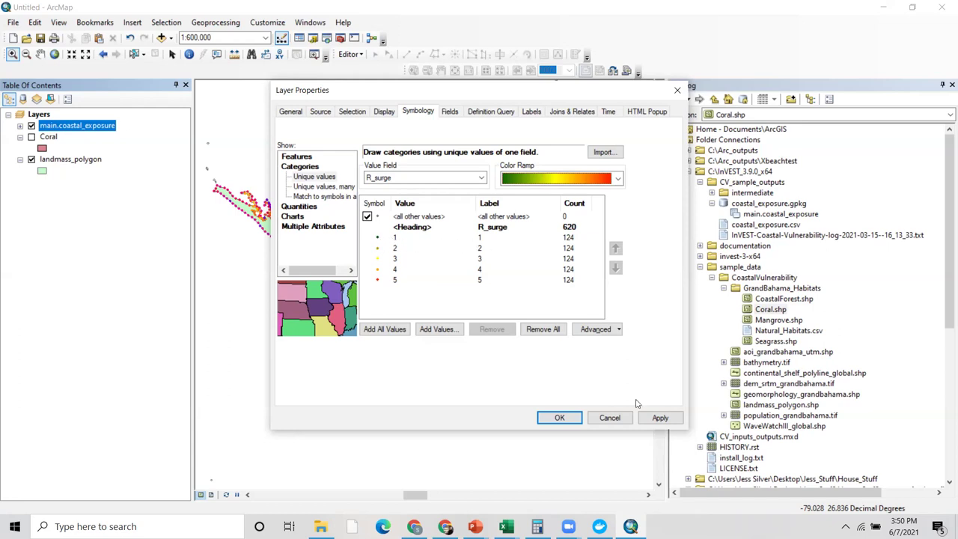
left_click(662, 418)
left_click(557, 417)
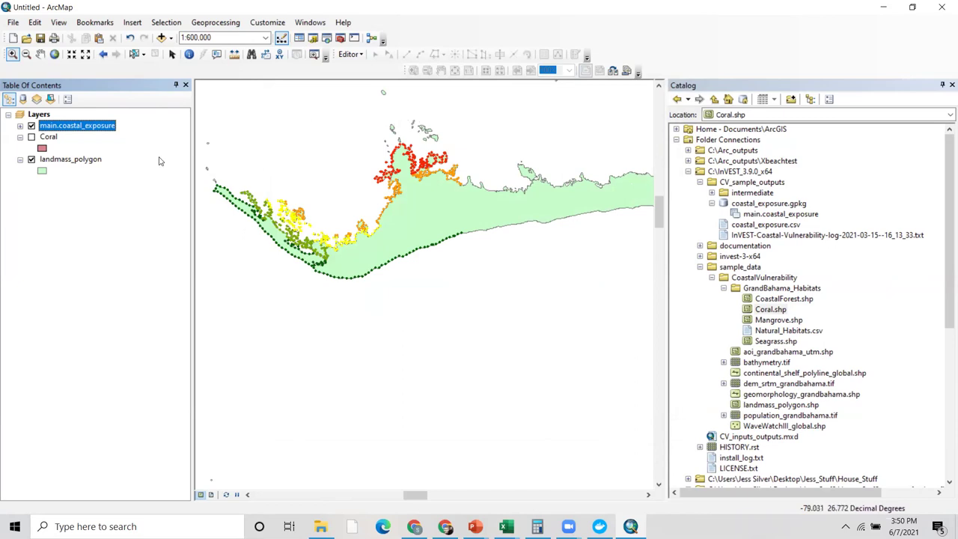
scroll(410, 271, "up", 2)
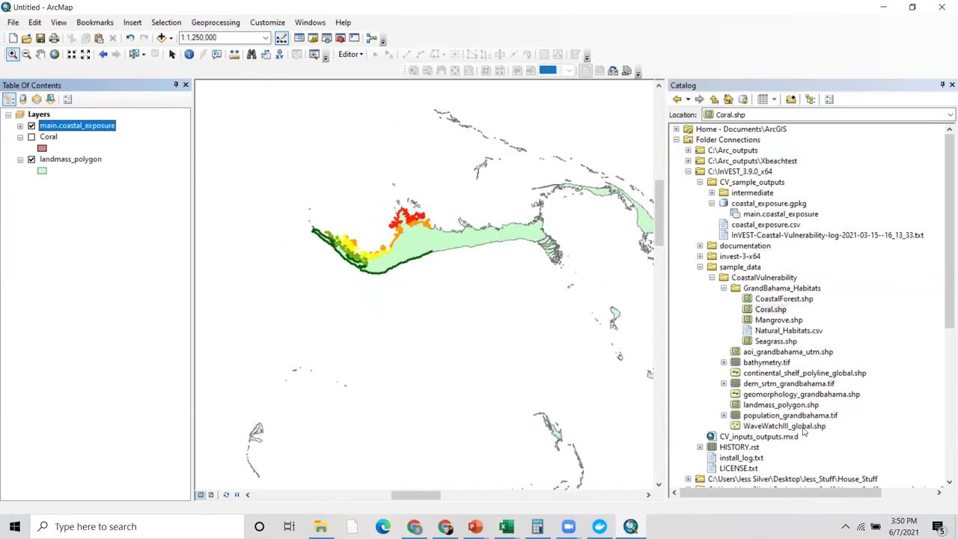
left_click_drag(805, 372, 401, 268)
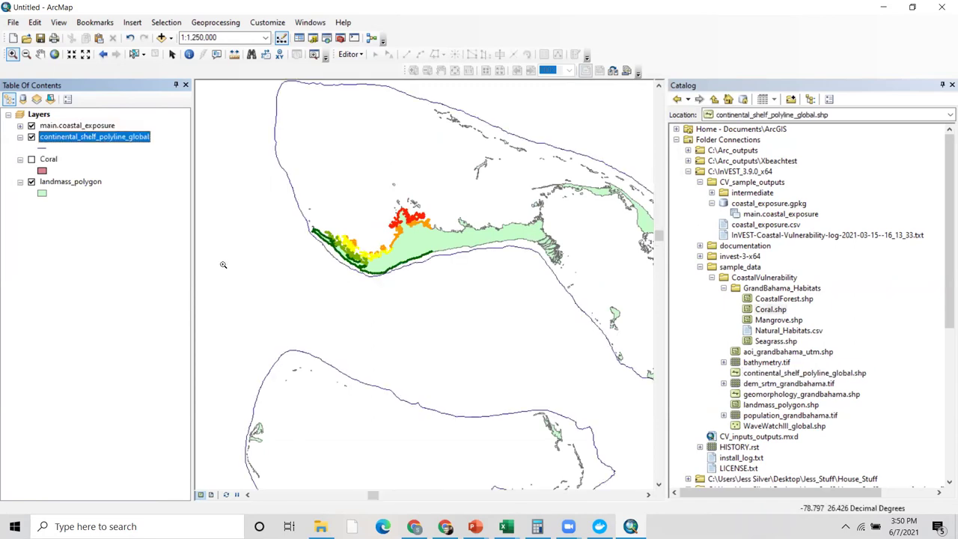